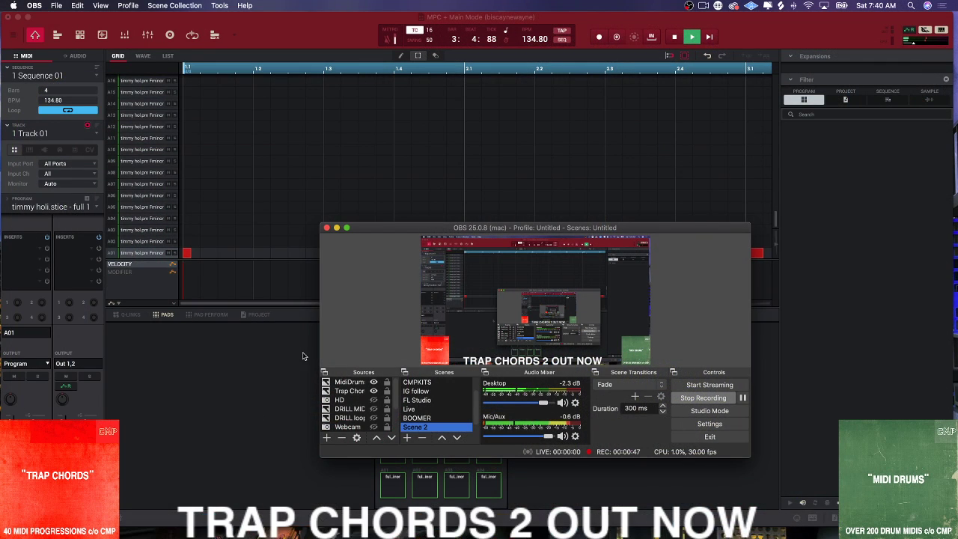
Step: Minimize the OBS Studio window to reveal the MPC Beats project behind it
{"action": "left_click", "coordinate": [336, 228]}
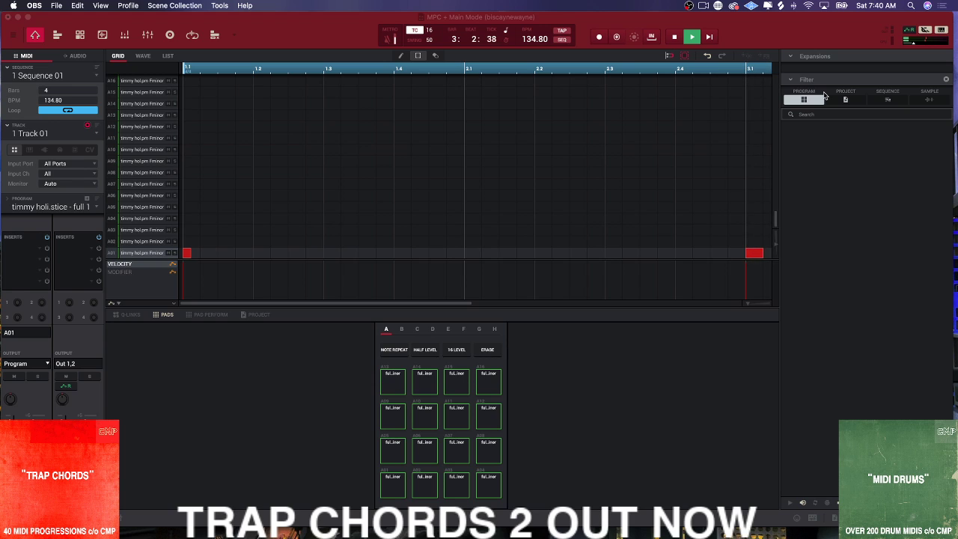
Step: Focus the MPC Beats window and stop Sequence 01 playback
{"action": "left_click", "coordinate": [603, 150]}
{"action": "key", "text": "space"}
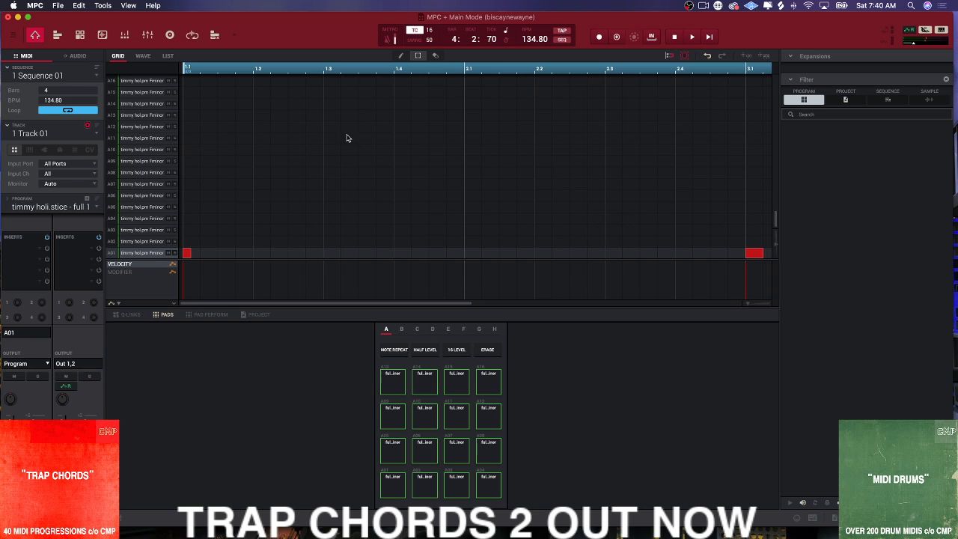
{"action": "left_click", "coordinate": [98, 77]}
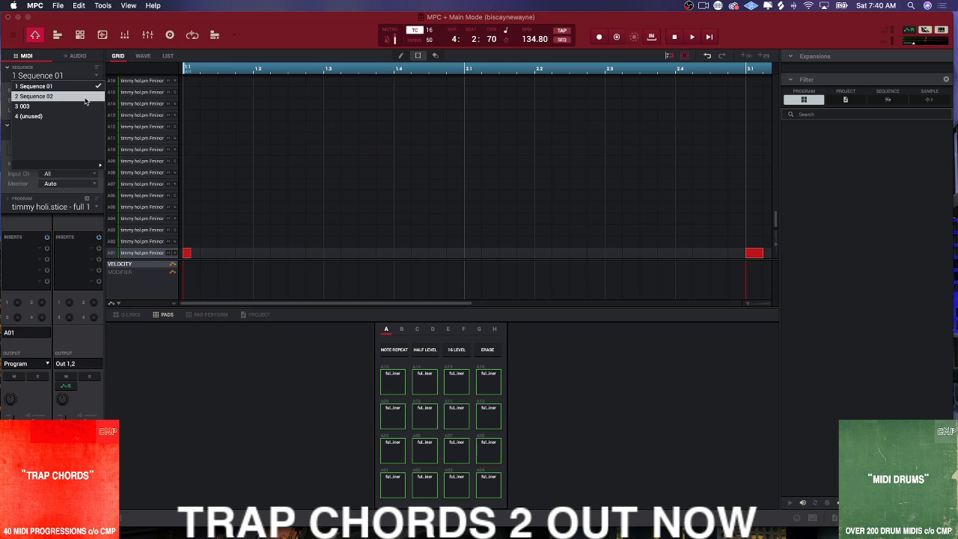
{"action": "left_click", "coordinate": [85, 100]}
{"action": "key", "text": "space"}
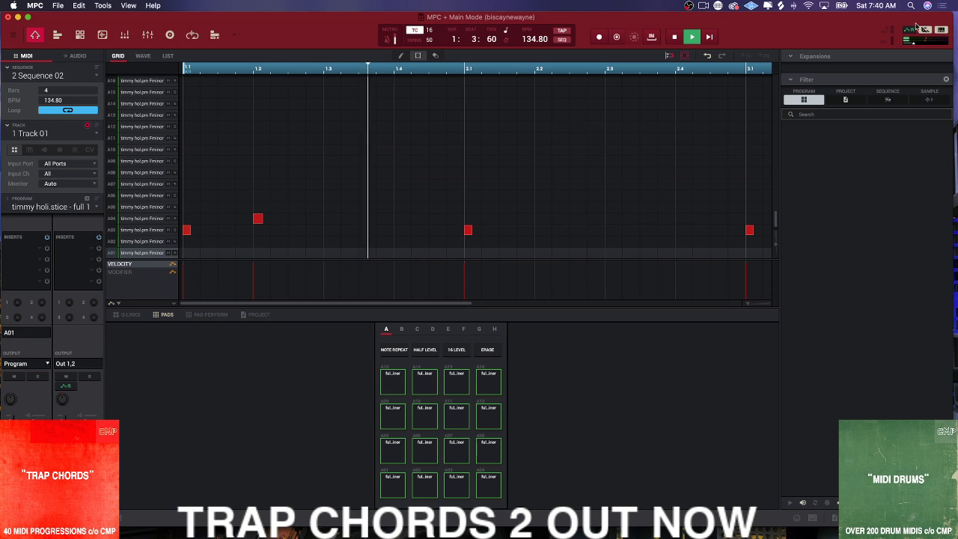
{"action": "mouse_move", "coordinate": [932, 46]}
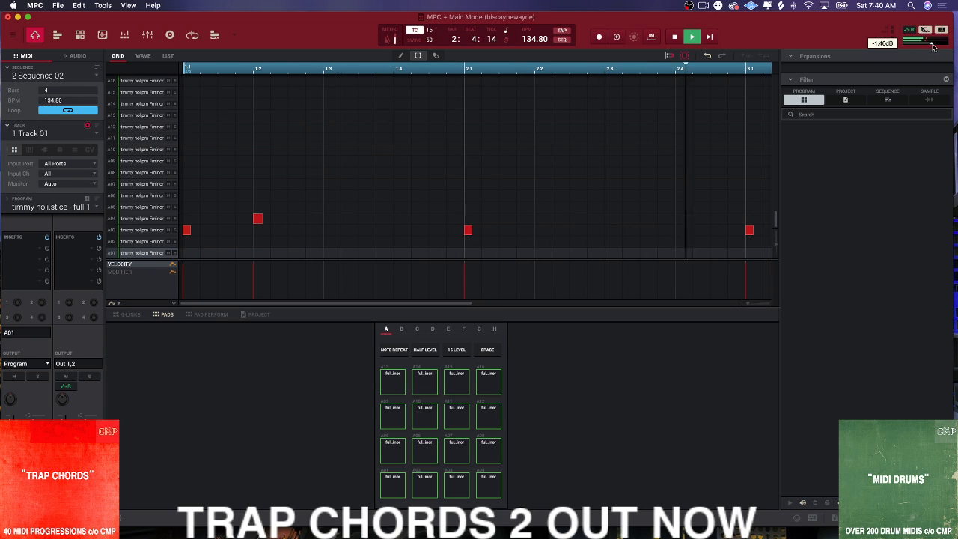
{"action": "left_click_drag", "start_coordinate": [932, 46], "coordinate": [933, 48]}
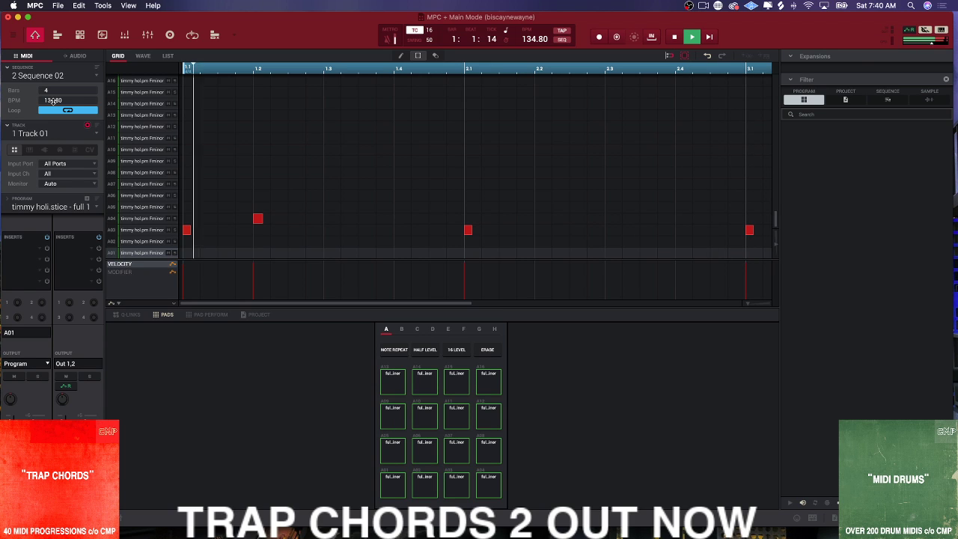
{"action": "left_click", "coordinate": [45, 76]}
{"action": "left_click", "coordinate": [91, 105]}
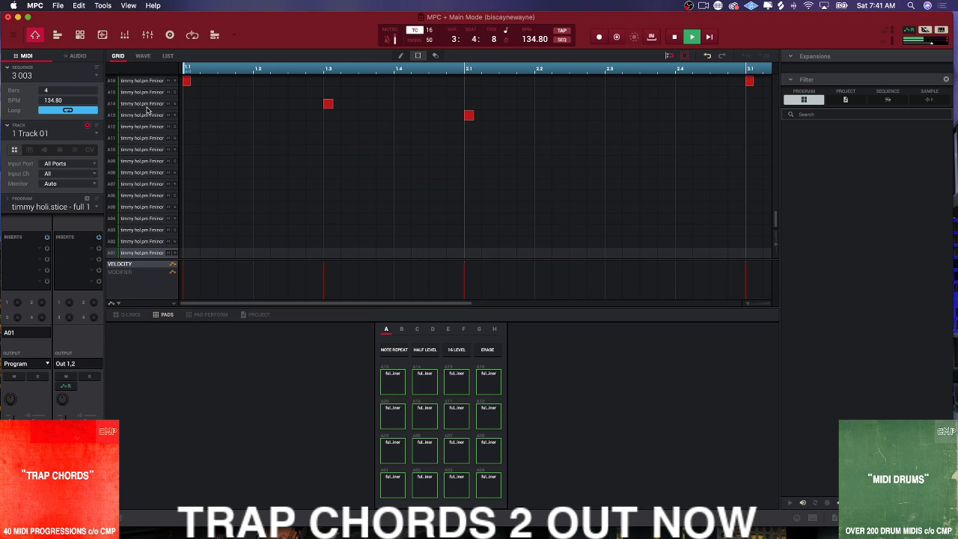
{"action": "key", "text": "space"}
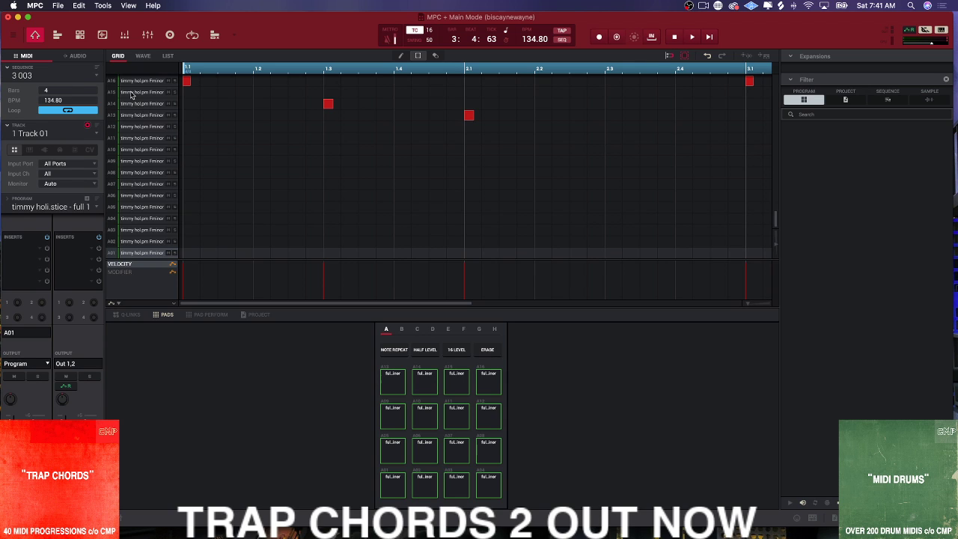
{"action": "left_click", "coordinate": [97, 76]}
{"action": "left_click", "coordinate": [93, 86]}
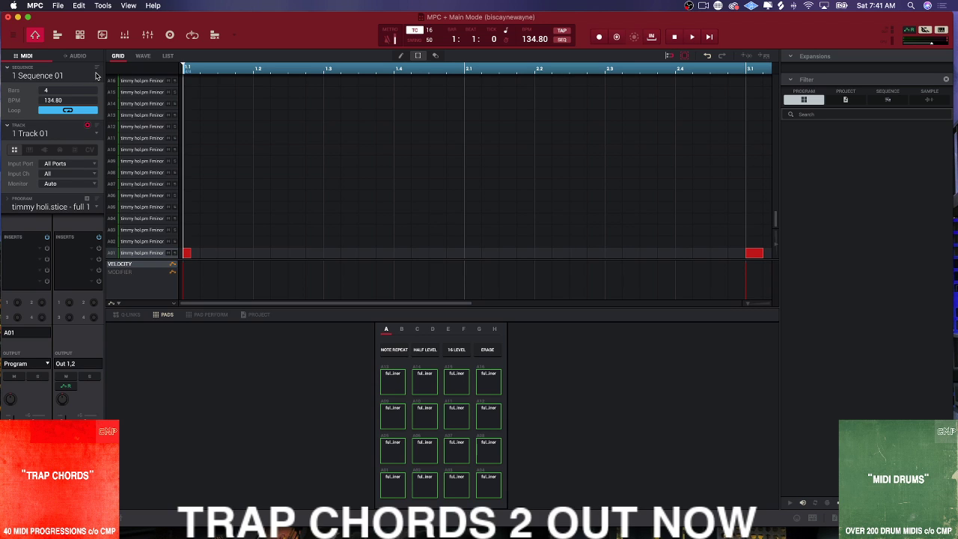
{"action": "left_click", "coordinate": [96, 77]}
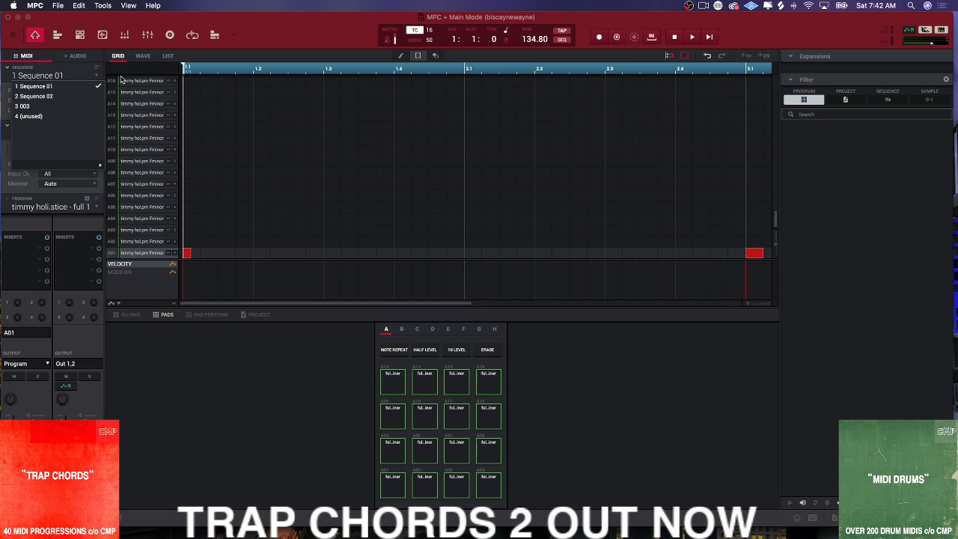
Step: Close the sequence list and bring up the main menu's View > Mode submenu
{"action": "left_click", "coordinate": [259, 25]}
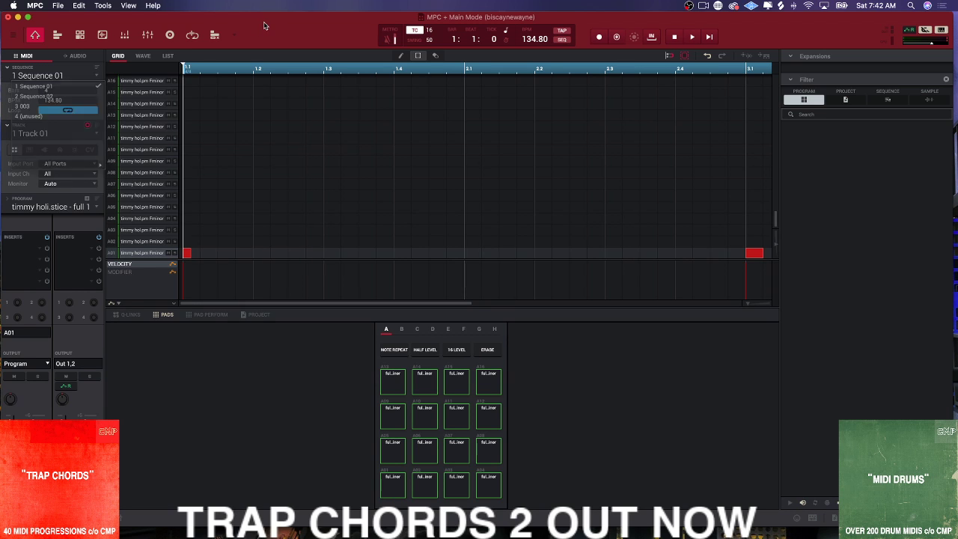
{"action": "left_click", "coordinate": [14, 38]}
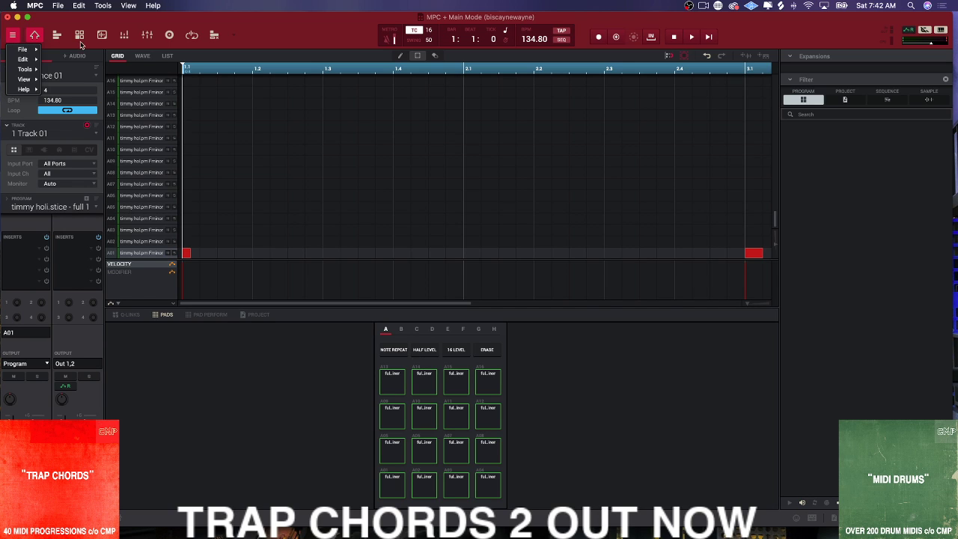
{"action": "left_click", "coordinate": [261, 25]}
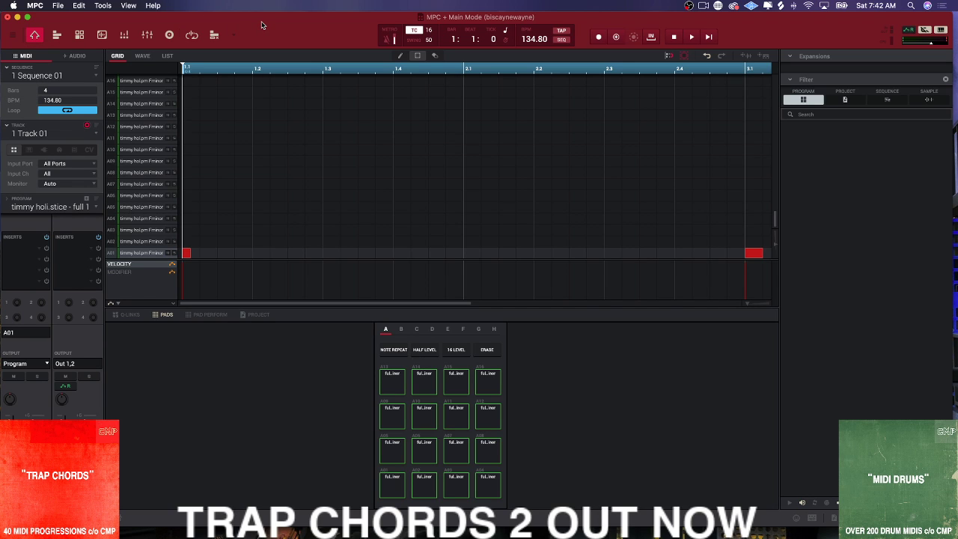
{"action": "left_click", "coordinate": [12, 35]}
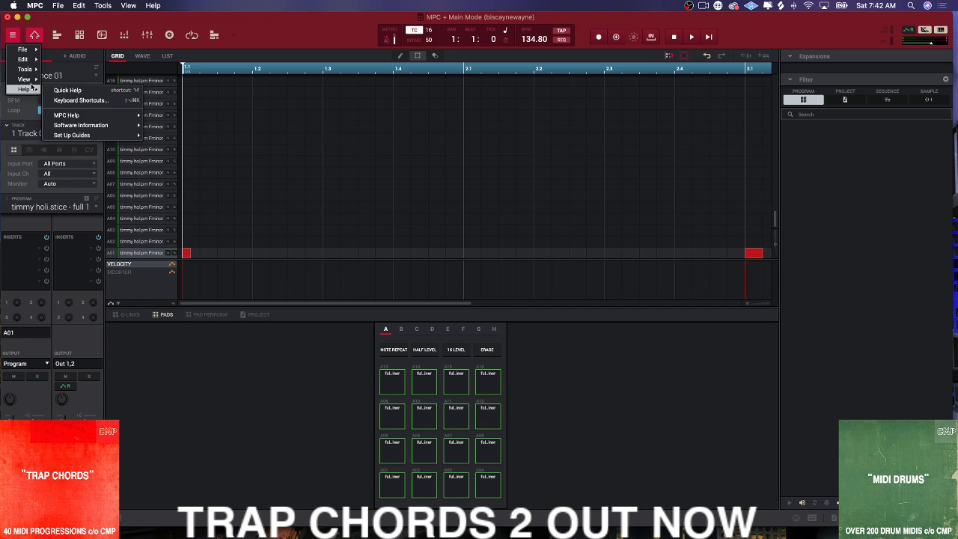
{"action": "mouse_move", "coordinate": [22, 50]}
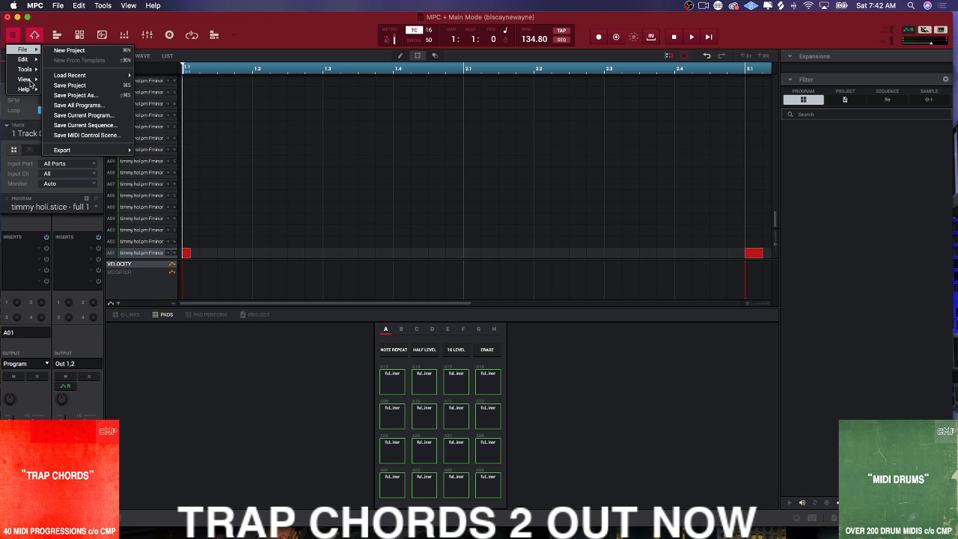
{"action": "mouse_move", "coordinate": [27, 79]}
{"action": "mouse_move", "coordinate": [97, 132]}
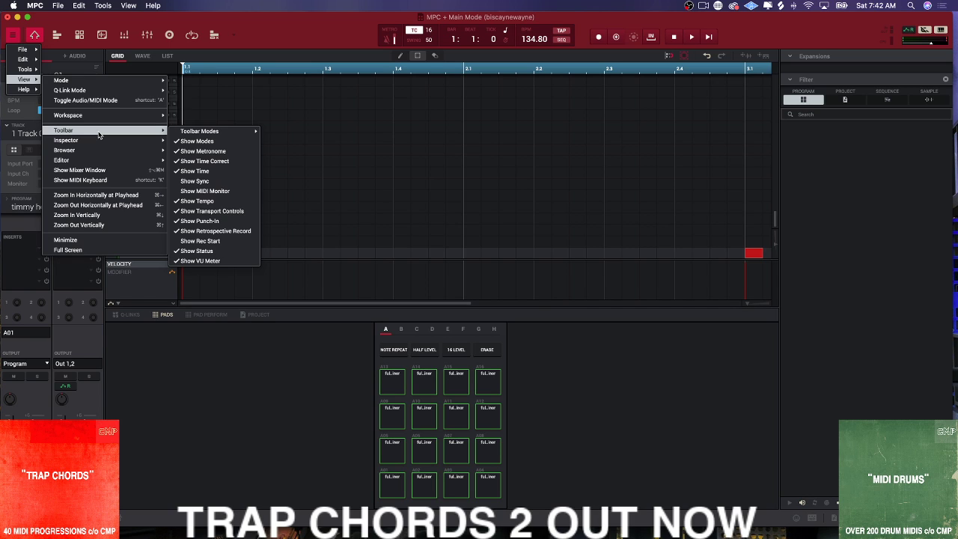
{"action": "mouse_move", "coordinate": [87, 83]}
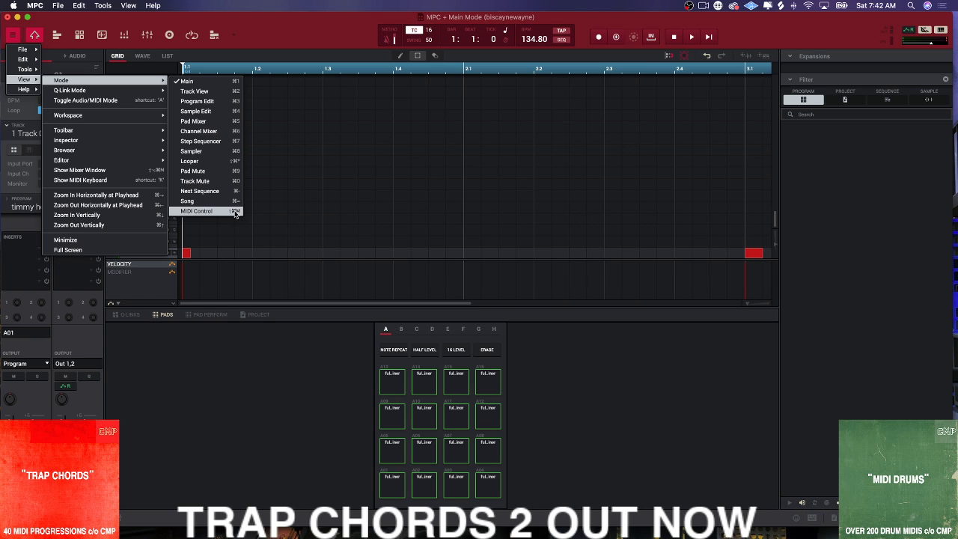
Step: Dismiss the menu and cycle through Track View, Program Edit, Sample Edit, Channel Mixer and Step Sequencer modes
{"action": "left_click", "coordinate": [294, 41]}
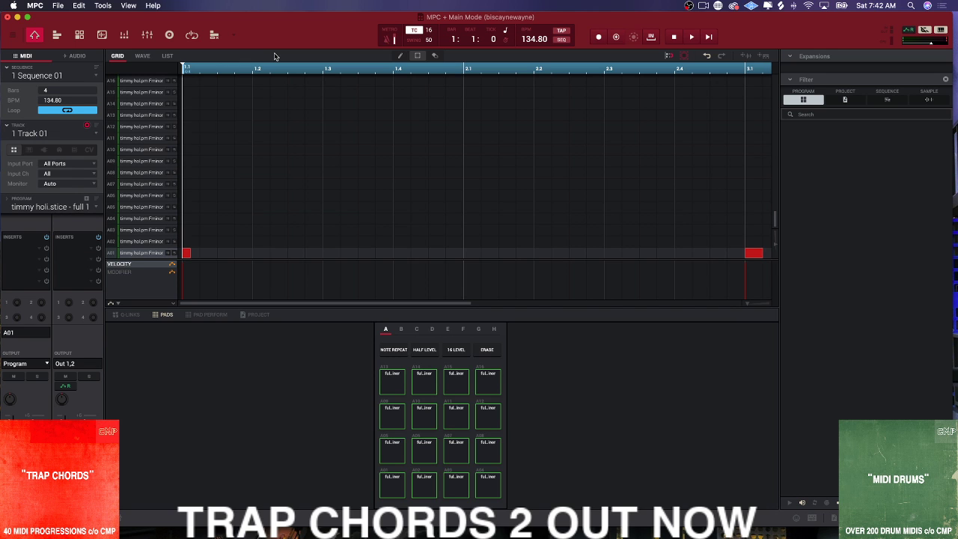
{"action": "key", "text": "e"}
{"action": "key", "text": "super+t"}
{"action": "key", "text": "super+e"}
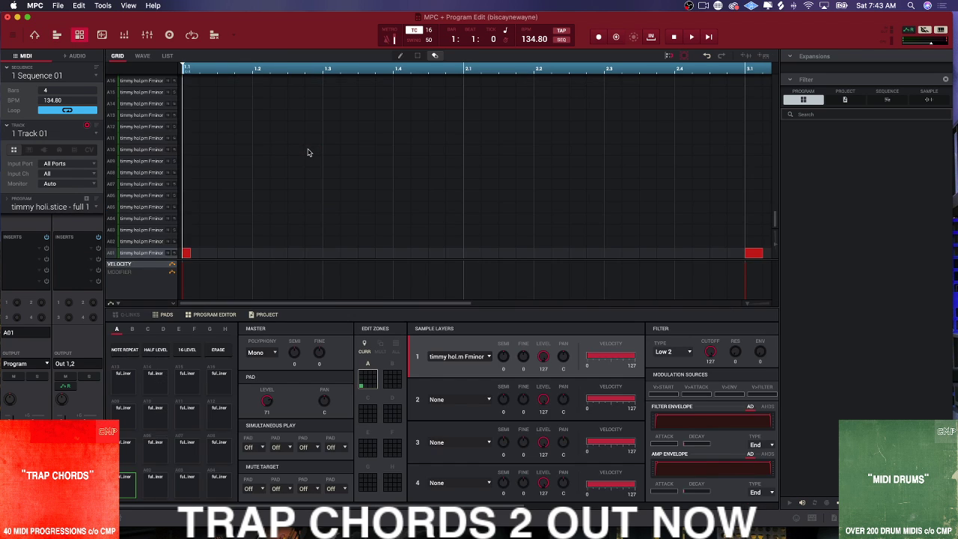
{"action": "key", "text": "super+w"}
{"action": "key", "text": "super+g"}
{"action": "key", "text": "super+x"}
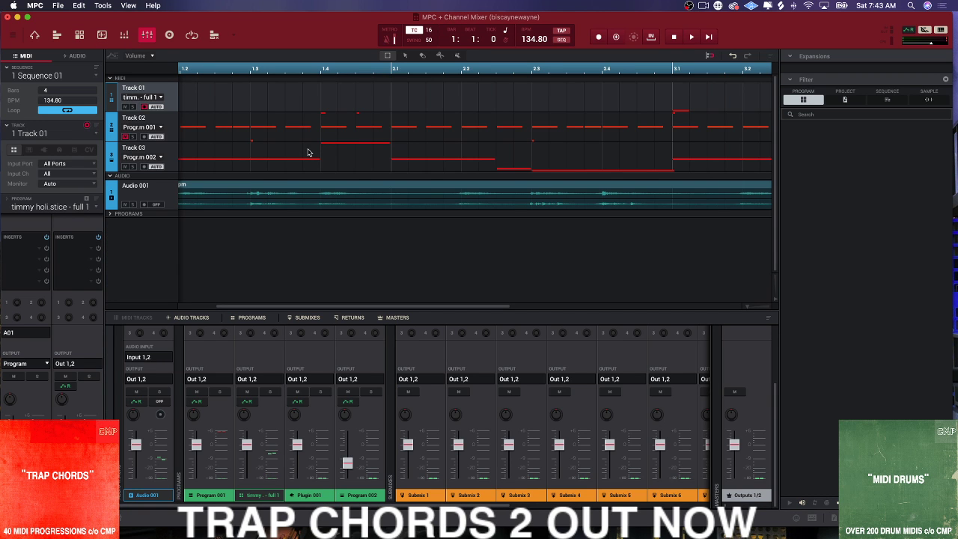
{"action": "key", "text": "super+j"}
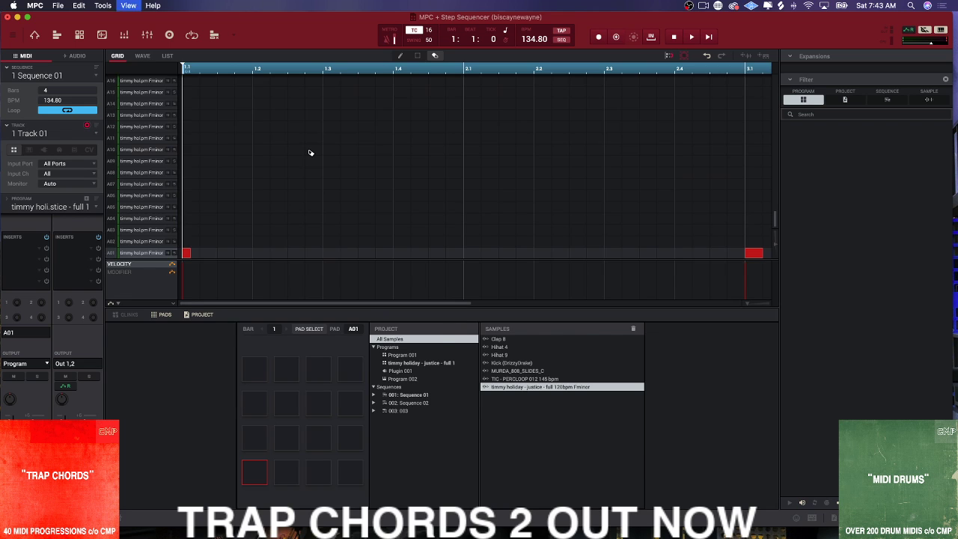
Step: Step through Sampler, Pad Mute, Track Mute and Next Sequence modes to land on Song mode
{"action": "key", "text": "super+r"}
{"action": "key", "text": "super+m"}
{"action": "key", "text": "super+shift+m"}
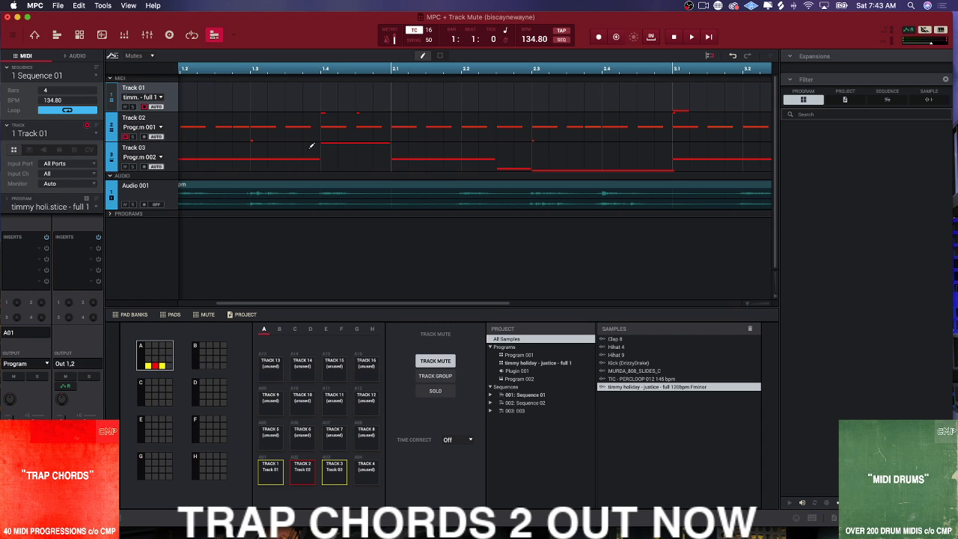
{"action": "key", "text": "super+shift+n"}
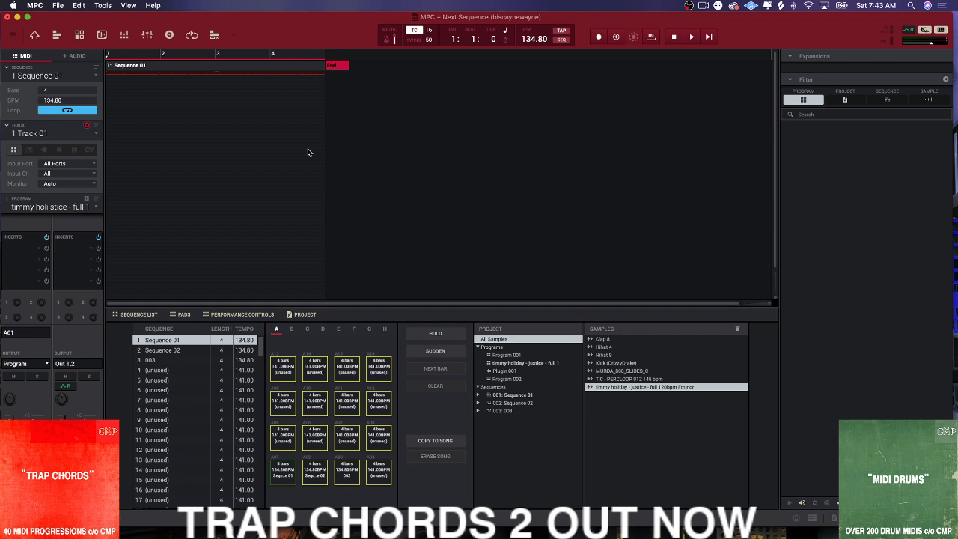
{"action": "key", "text": "super+shift+s"}
{"action": "key", "text": "super+shift+n"}
{"action": "key", "text": "super+shift+s"}
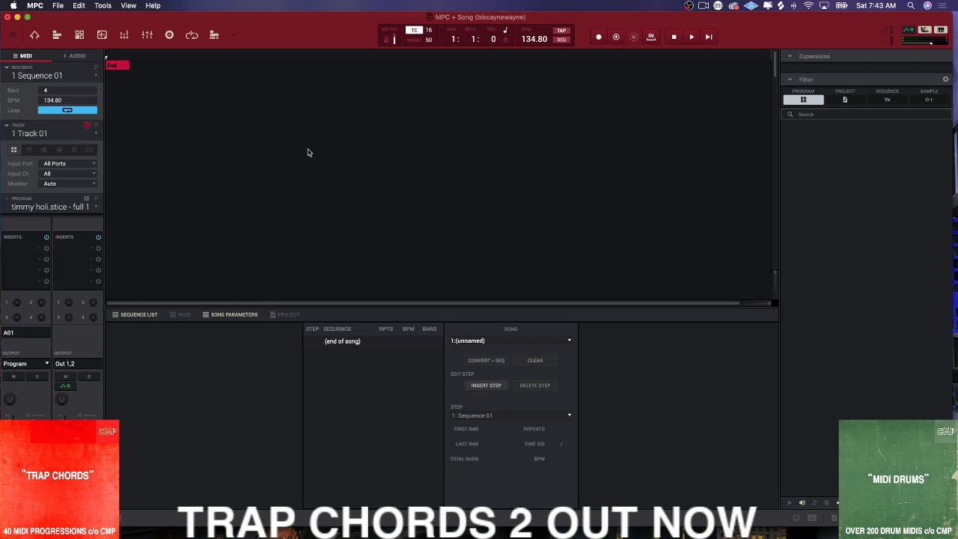
Step: Toggle the Pads and Project panels, leaving the sequence pads shown beside the song list
{"action": "left_click", "coordinate": [185, 314]}
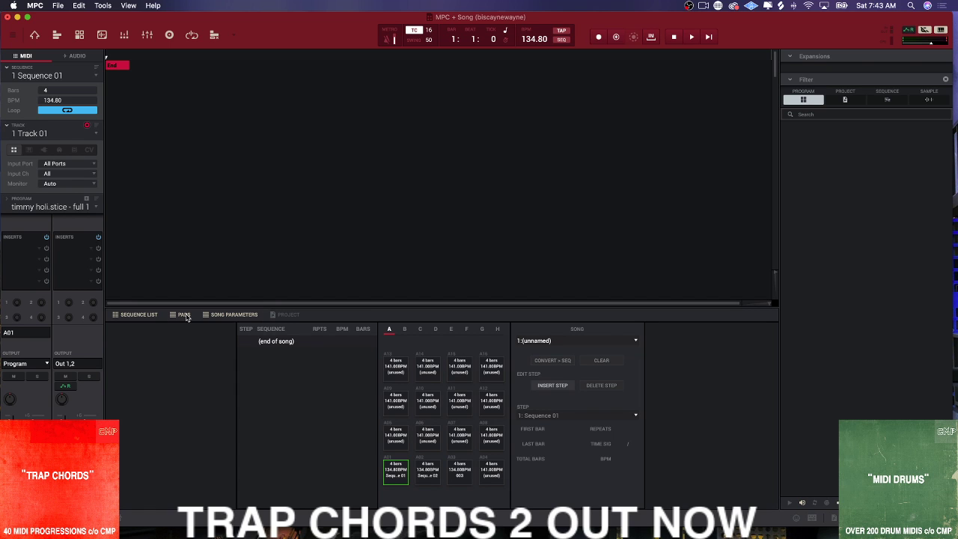
{"action": "left_click", "coordinate": [285, 315]}
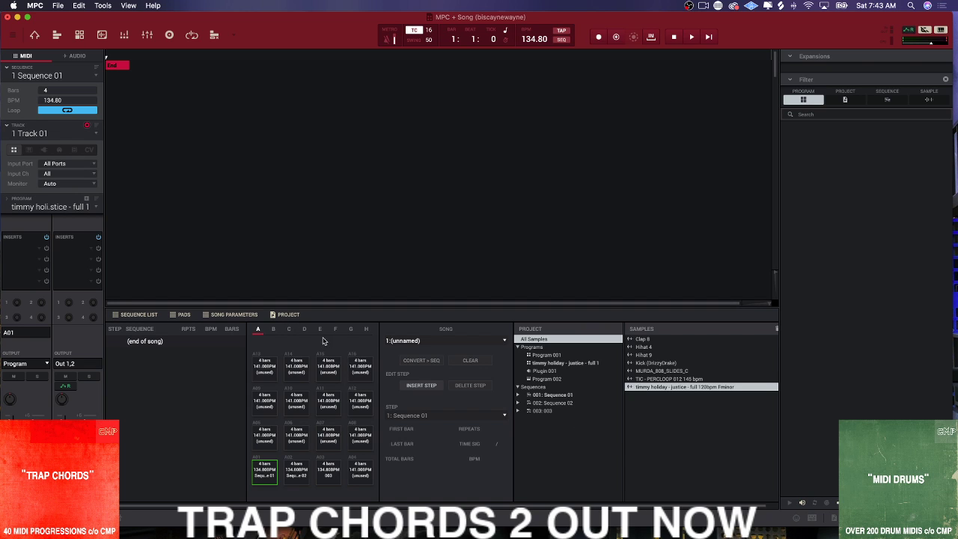
{"action": "left_click", "coordinate": [288, 315]}
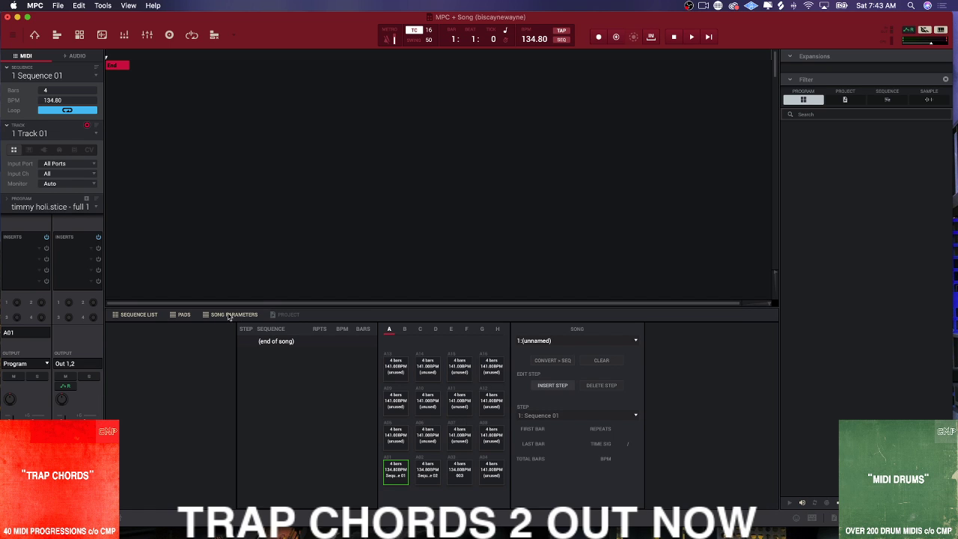
{"action": "left_click", "coordinate": [179, 315]}
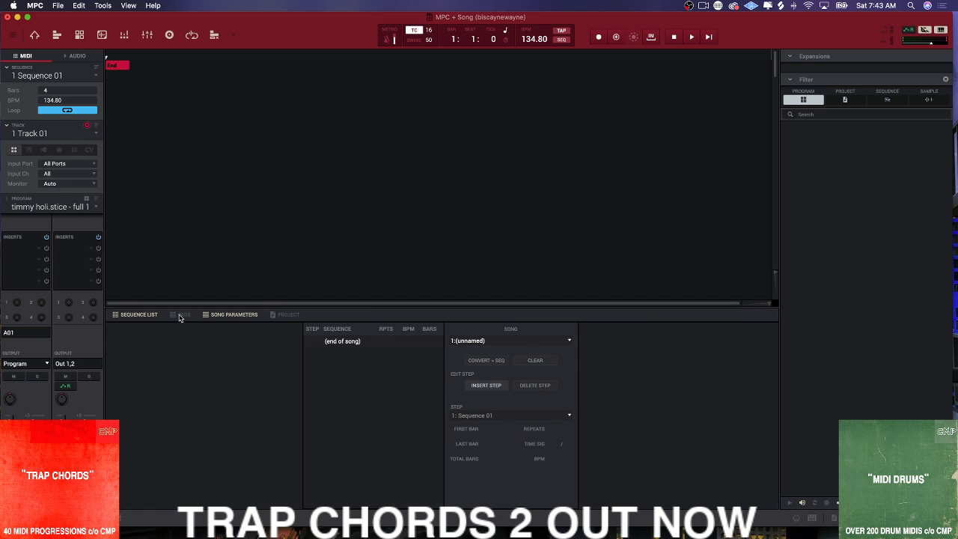
{"action": "left_click", "coordinate": [180, 316]}
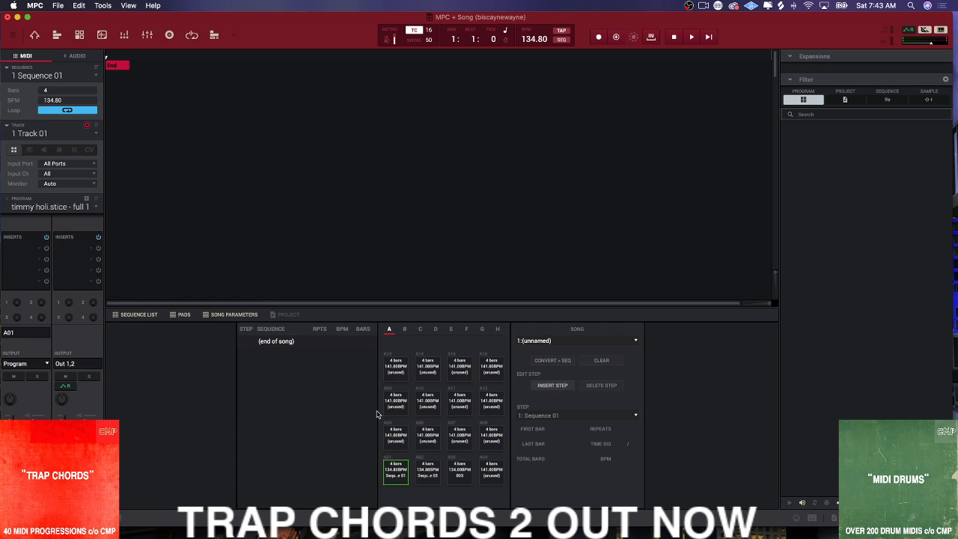
Step: Add two Sequence 01 steps and four Sequence 02 steps to the song list
{"action": "left_click_drag", "start_coordinate": [395, 470], "coordinate": [269, 383]}
{"action": "left_click_drag", "start_coordinate": [396, 469], "coordinate": [320, 406]}
{"action": "left_click_drag", "start_coordinate": [428, 471], "coordinate": [300, 409]}
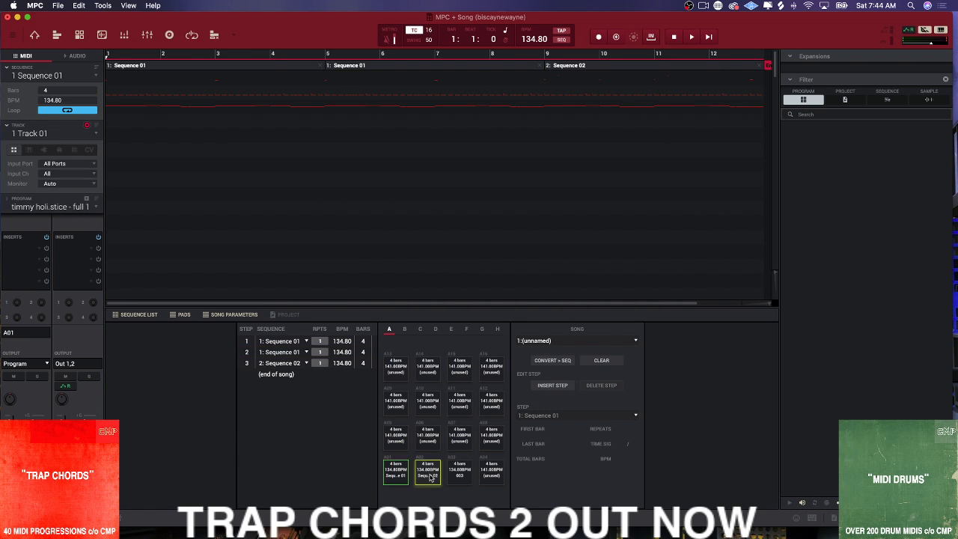
{"action": "left_click_drag", "start_coordinate": [421, 474], "coordinate": [336, 433]}
{"action": "left_click_drag", "start_coordinate": [428, 471], "coordinate": [306, 432]}
{"action": "left_click_drag", "start_coordinate": [428, 472], "coordinate": [311, 436]}
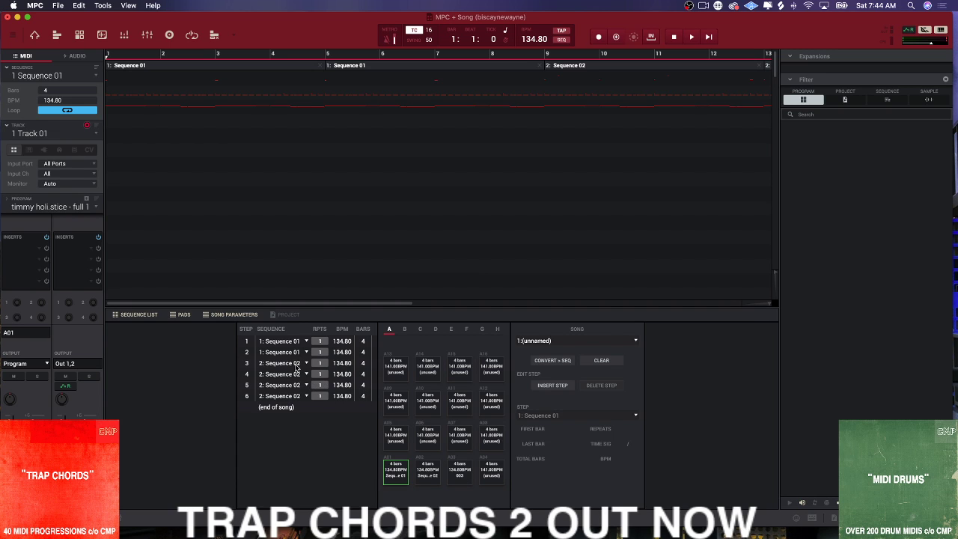
Step: Append four sequence 003 steps to the song
{"action": "left_click", "coordinate": [460, 477]}
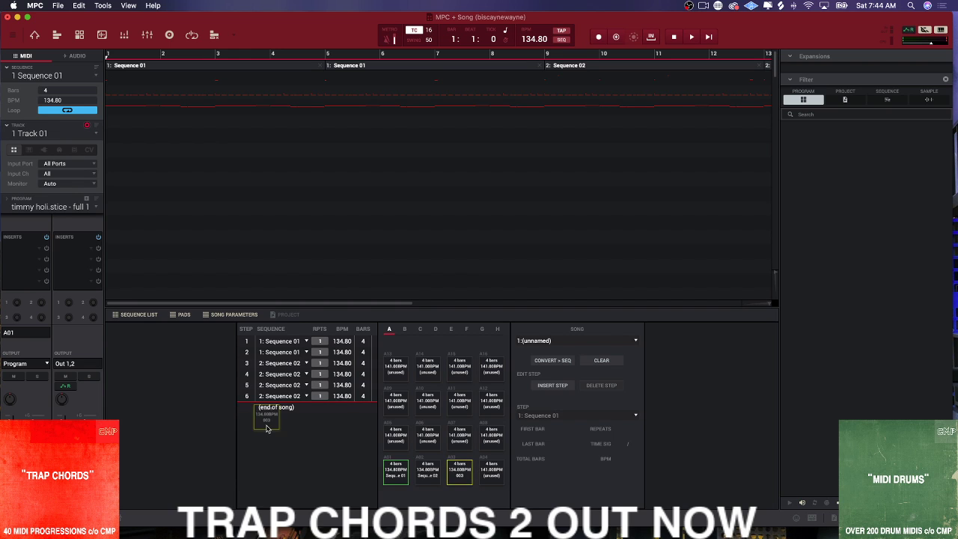
{"action": "left_click_drag", "start_coordinate": [460, 478], "coordinate": [307, 439]}
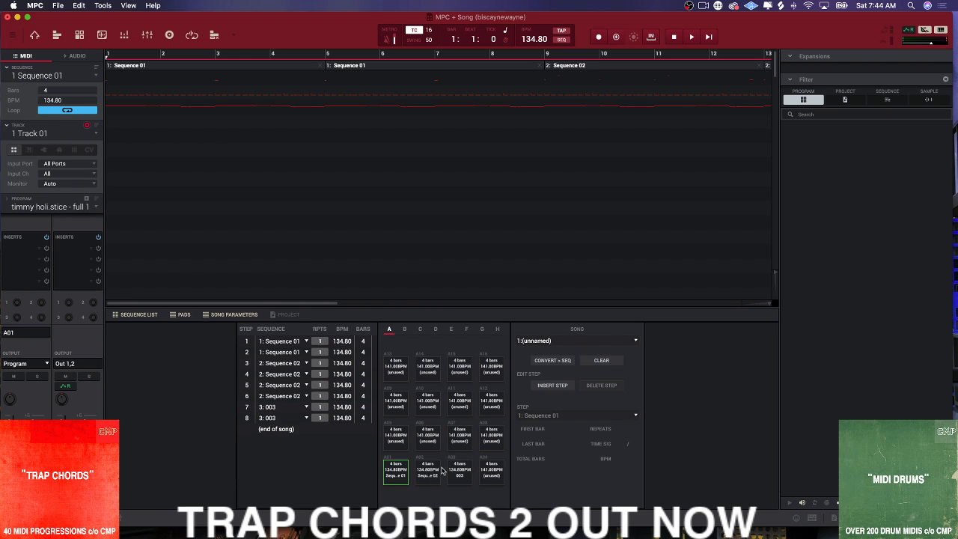
{"action": "left_click_drag", "start_coordinate": [463, 480], "coordinate": [322, 456]}
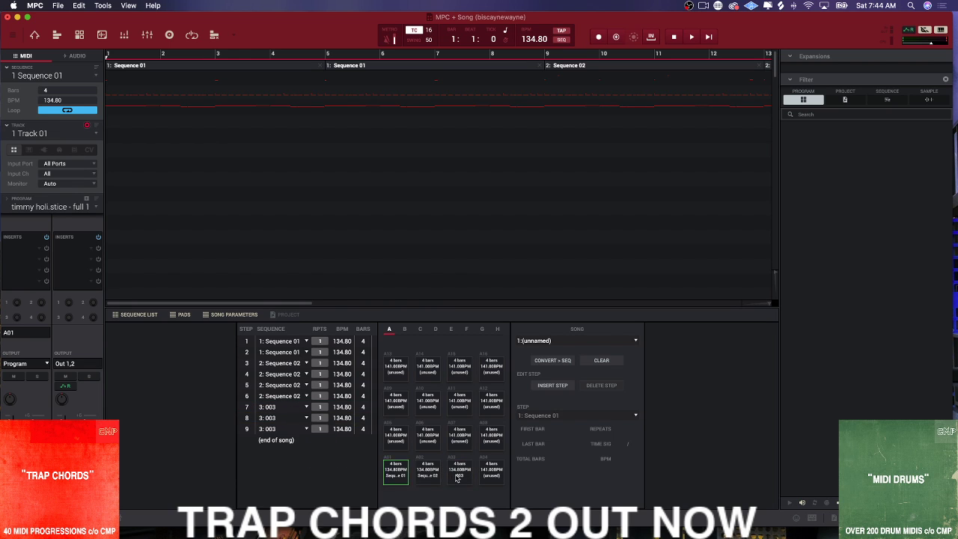
{"action": "left_click_drag", "start_coordinate": [460, 479], "coordinate": [359, 475]}
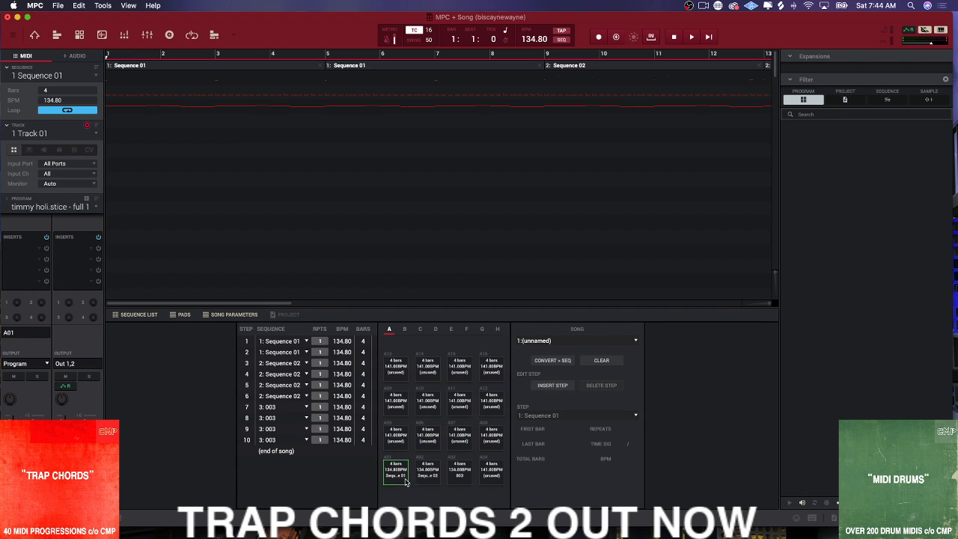
Step: Append two more Sequence 01 and two Sequence 02 steps, then zoom out to all 14 steps
{"action": "left_click_drag", "start_coordinate": [404, 481], "coordinate": [319, 470]}
{"action": "left_click_drag", "start_coordinate": [380, 481], "coordinate": [320, 470]}
{"action": "left_click_drag", "start_coordinate": [436, 472], "coordinate": [320, 481]}
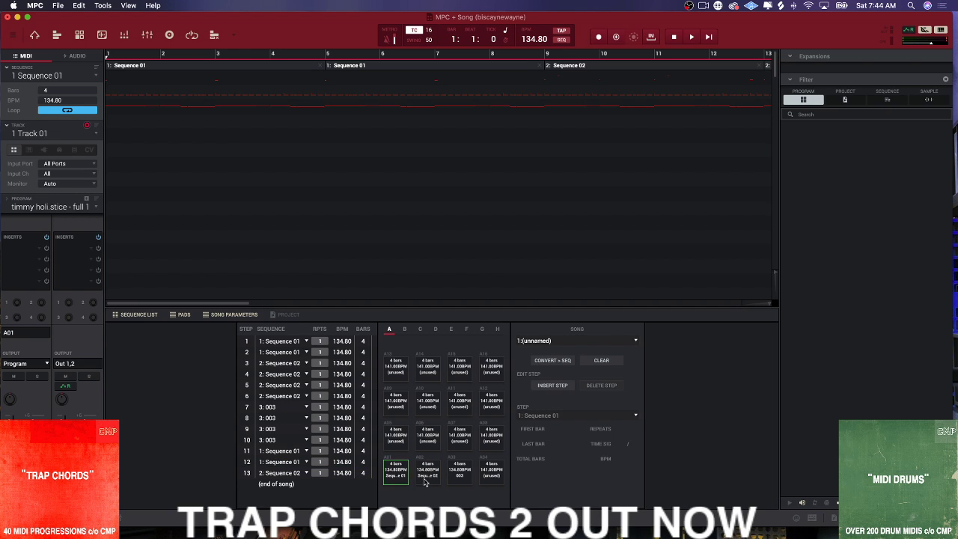
{"action": "left_click_drag", "start_coordinate": [424, 480], "coordinate": [324, 486]}
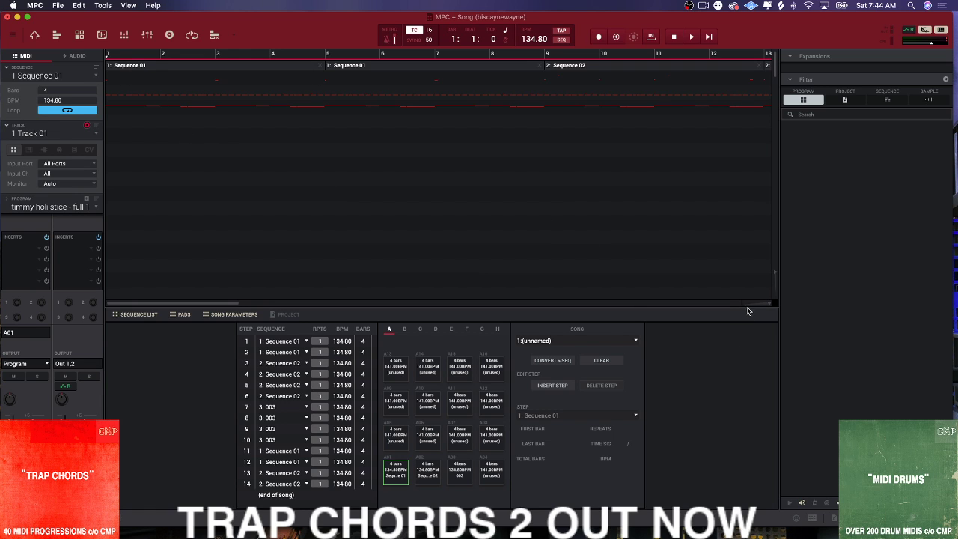
{"action": "left_click", "coordinate": [770, 302]}
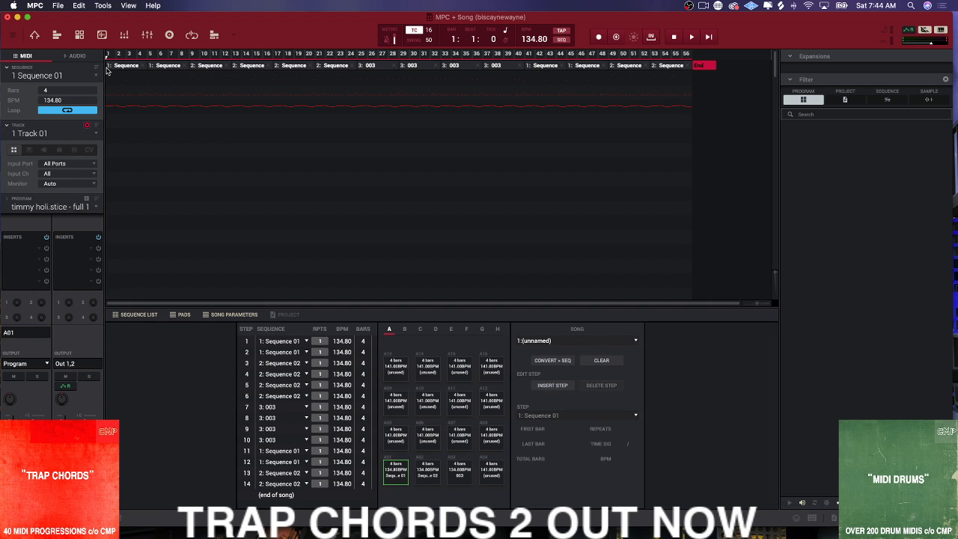
{"action": "key", "text": "space"}
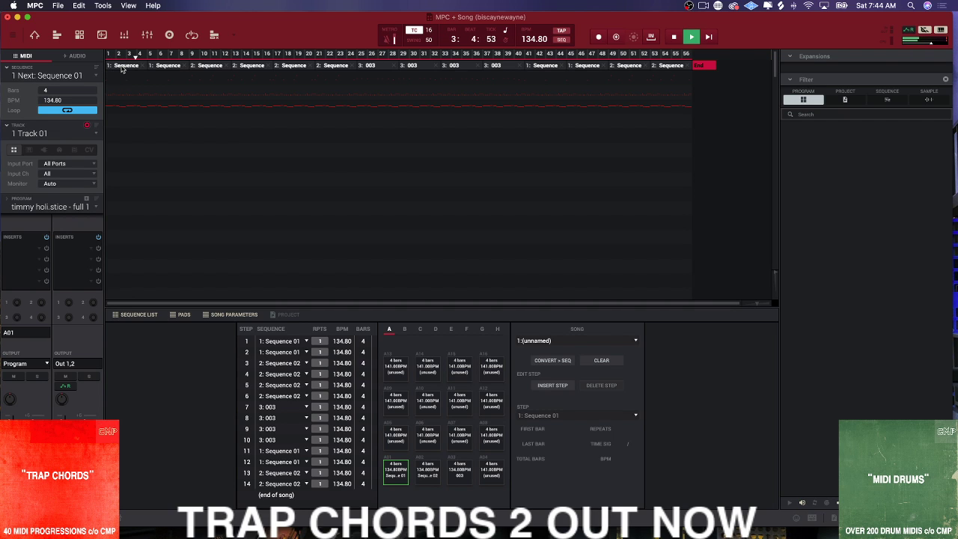
{"action": "key", "text": "space"}
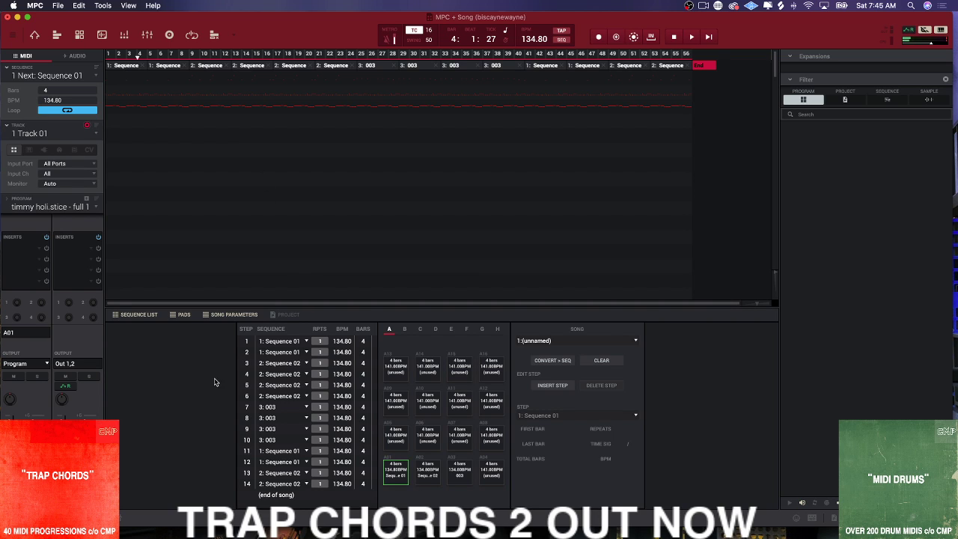
{"action": "left_click", "coordinate": [12, 35]}
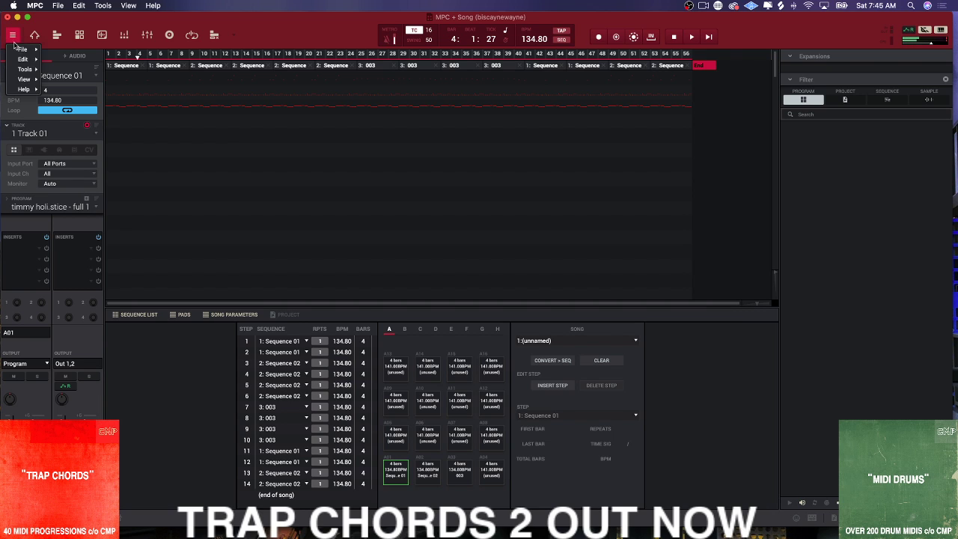
{"action": "mouse_move", "coordinate": [25, 69]}
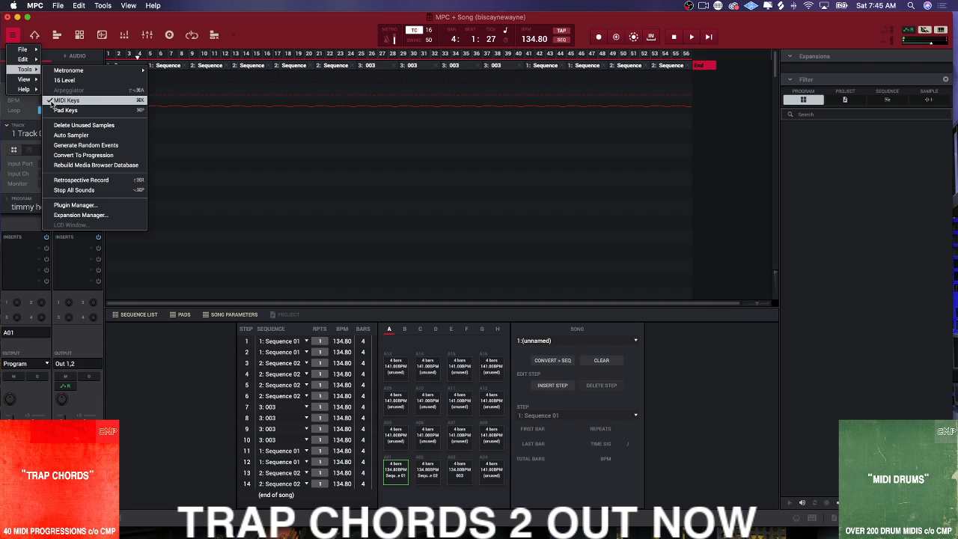
{"action": "left_click", "coordinate": [306, 29]}
{"action": "left_click", "coordinate": [233, 35]}
{"action": "left_click", "coordinate": [317, 26]}
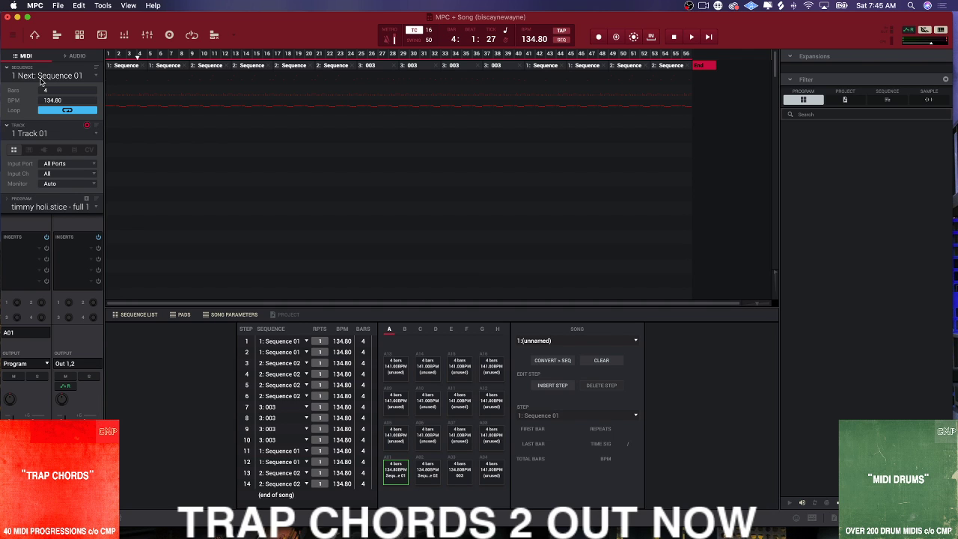
Step: Switch to Main mode and check the list of sequences
{"action": "left_click", "coordinate": [34, 35]}
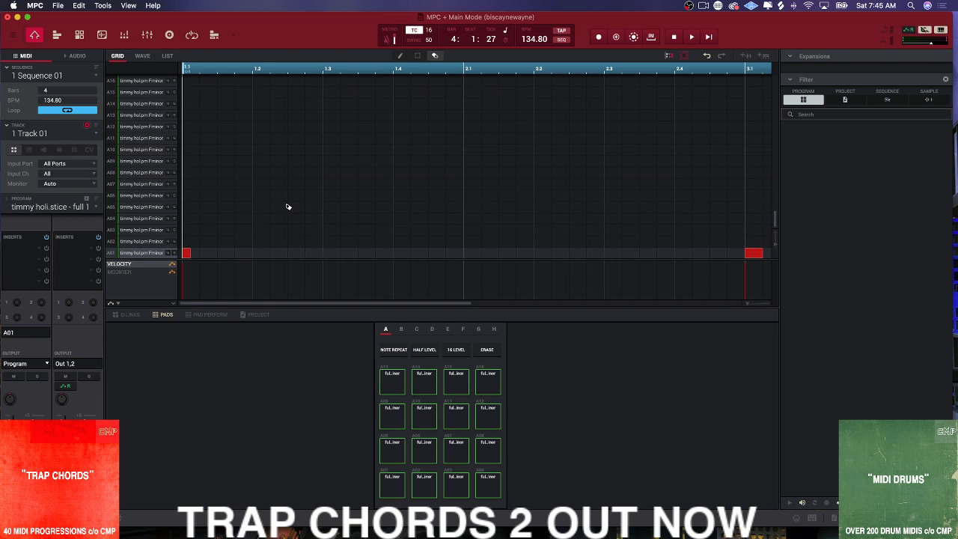
{"action": "left_click", "coordinate": [93, 77]}
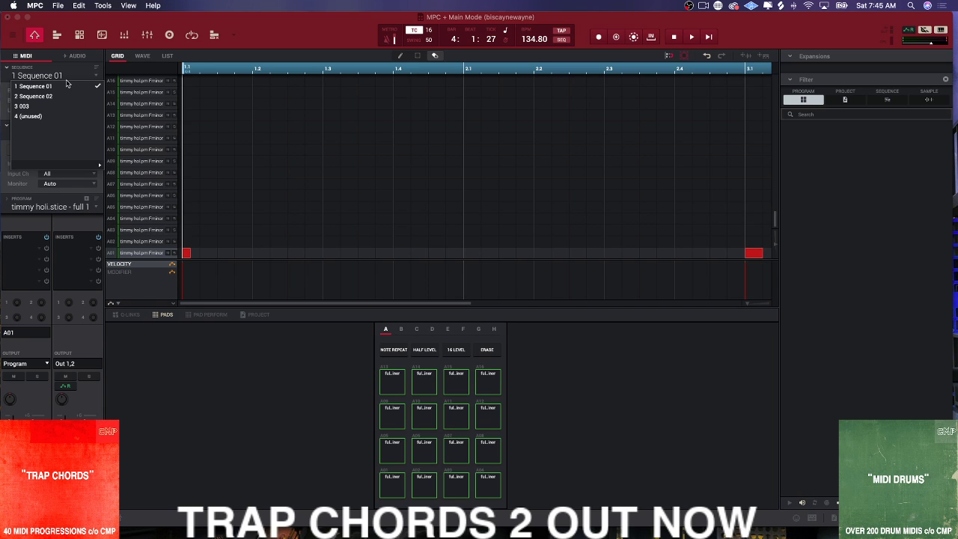
{"action": "left_click", "coordinate": [74, 76]}
Step: Copy Sequence 01 over unused sequence 4 and name the copy INTRO
{"action": "left_click", "coordinate": [12, 35]}
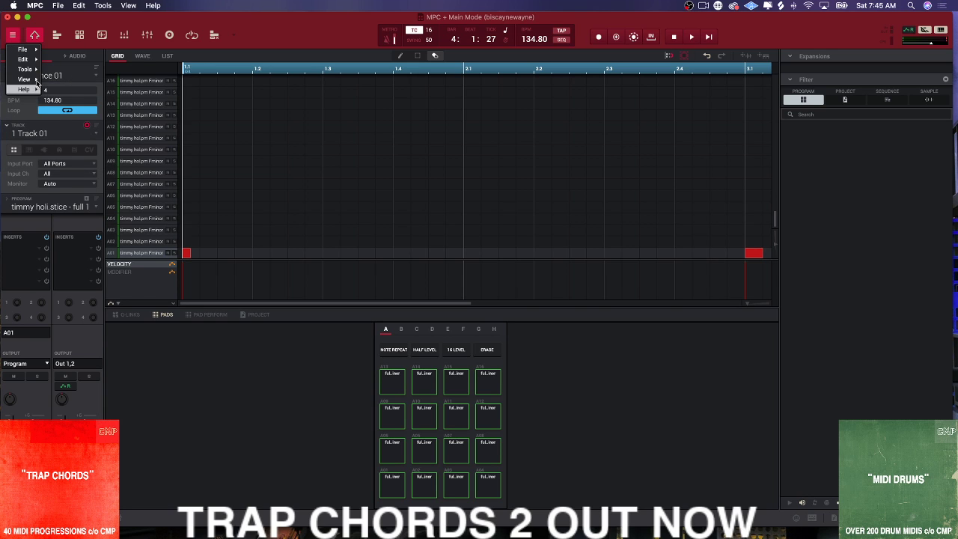
{"action": "mouse_move", "coordinate": [25, 59]}
{"action": "mouse_move", "coordinate": [104, 223]}
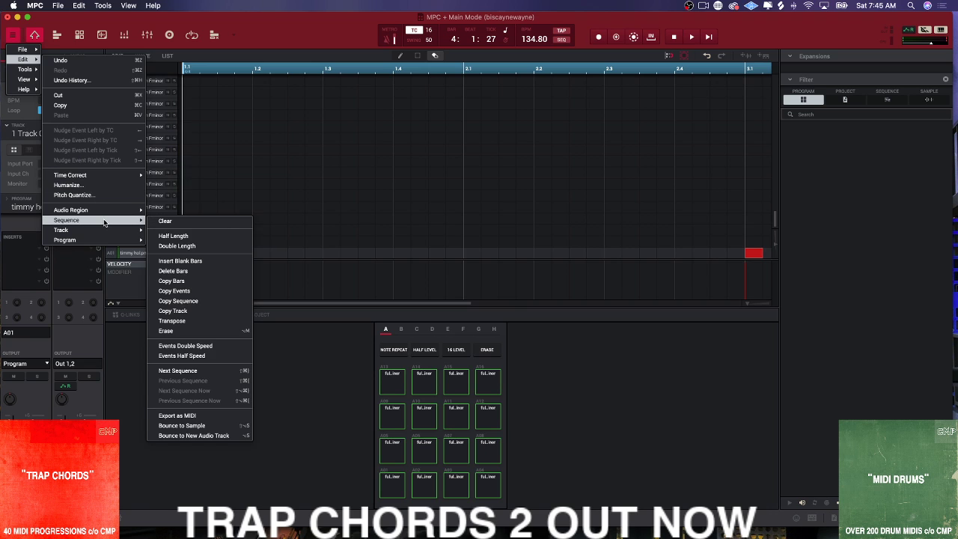
{"action": "left_click", "coordinate": [212, 303]}
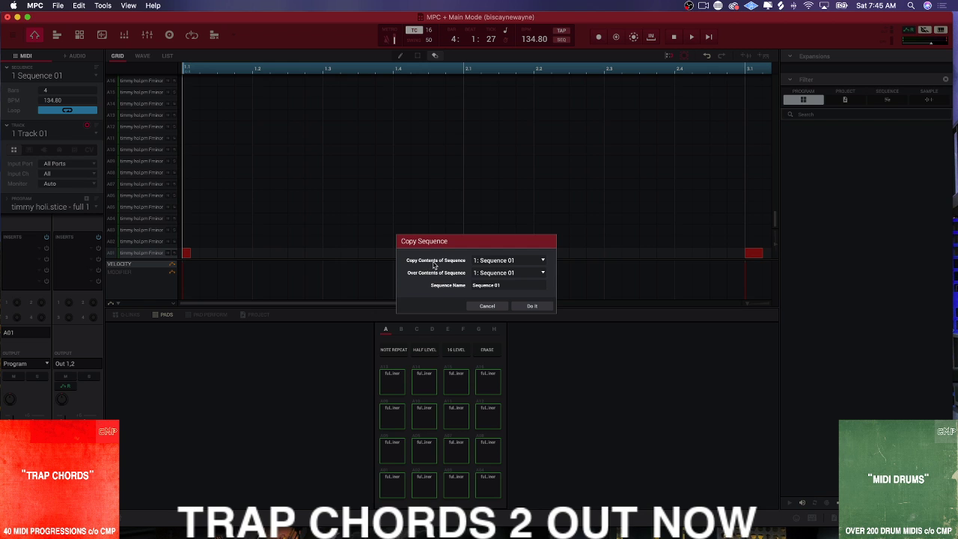
{"action": "left_click", "coordinate": [534, 274]}
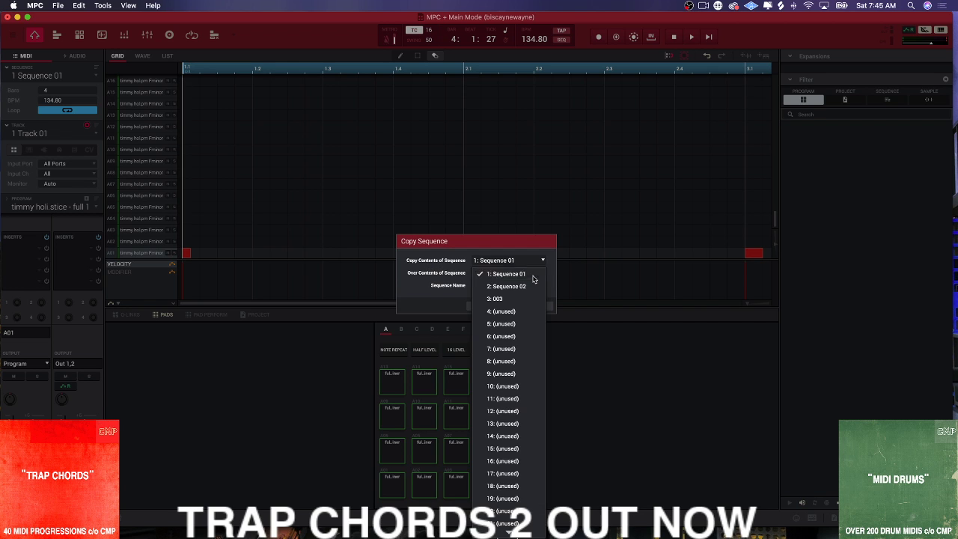
{"action": "left_click", "coordinate": [500, 311]}
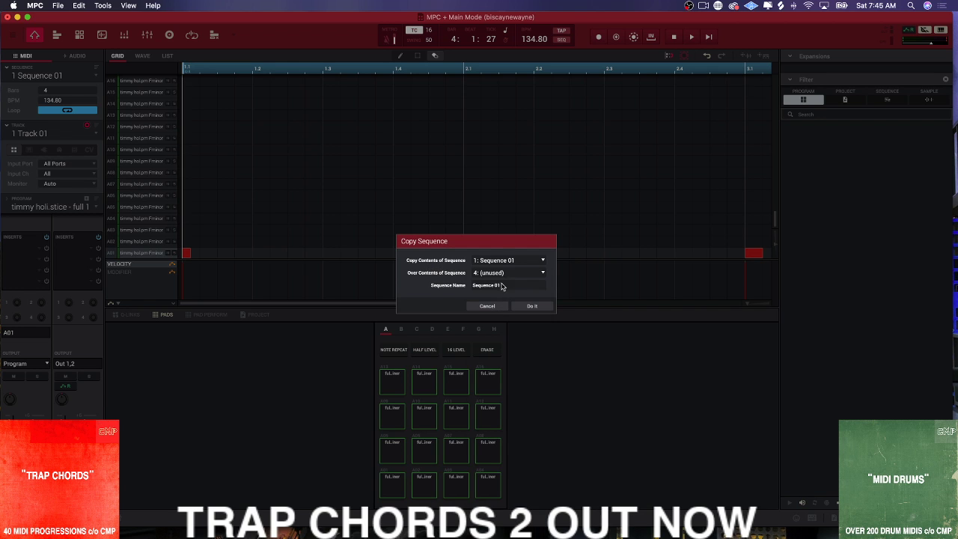
{"action": "left_click", "coordinate": [499, 285]}
{"action": "key", "text": "BackSpace"}
{"action": "left_click", "coordinate": [535, 308]}
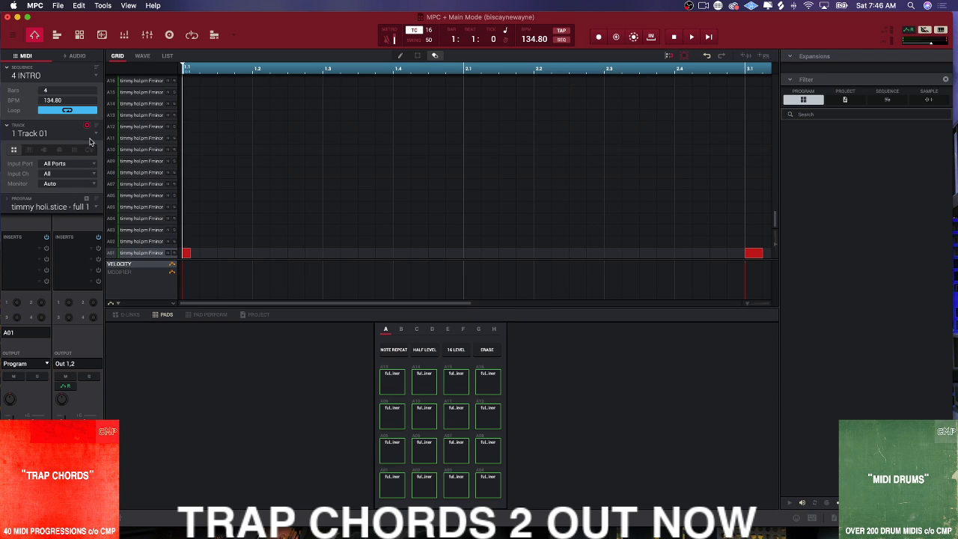
Step: Show INTRO's Track 03 and erase its first six chord notes
{"action": "left_click", "coordinate": [96, 136]}
{"action": "left_click", "coordinate": [87, 154]}
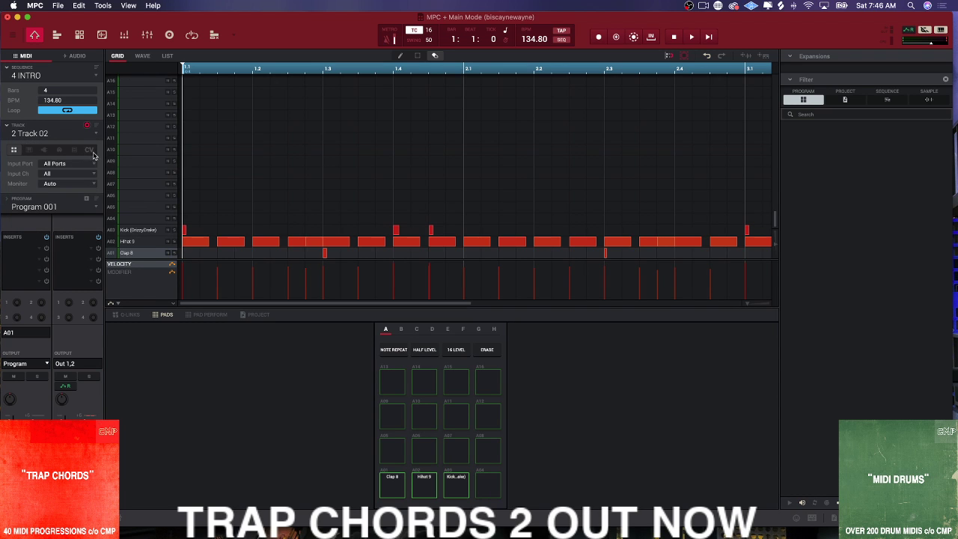
{"action": "left_click", "coordinate": [94, 137]}
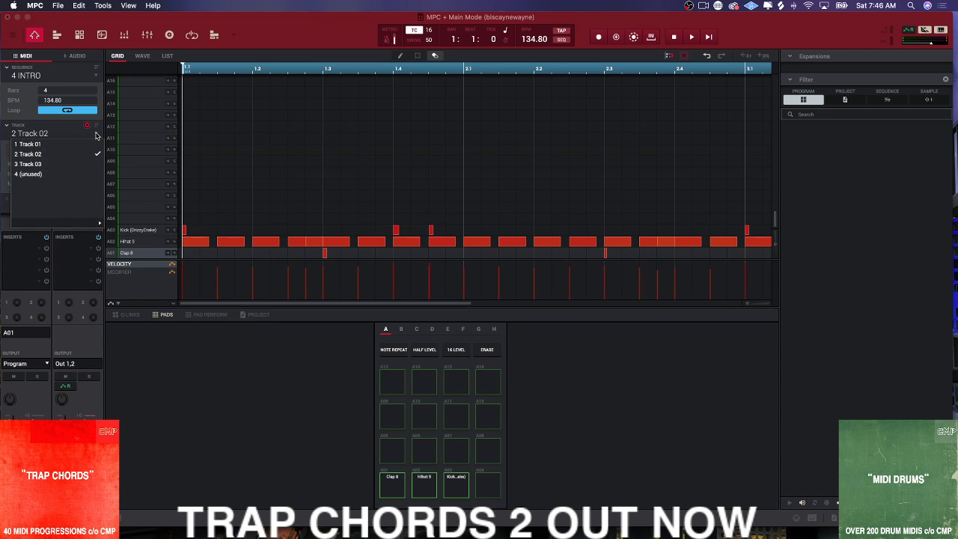
{"action": "left_click", "coordinate": [73, 166]}
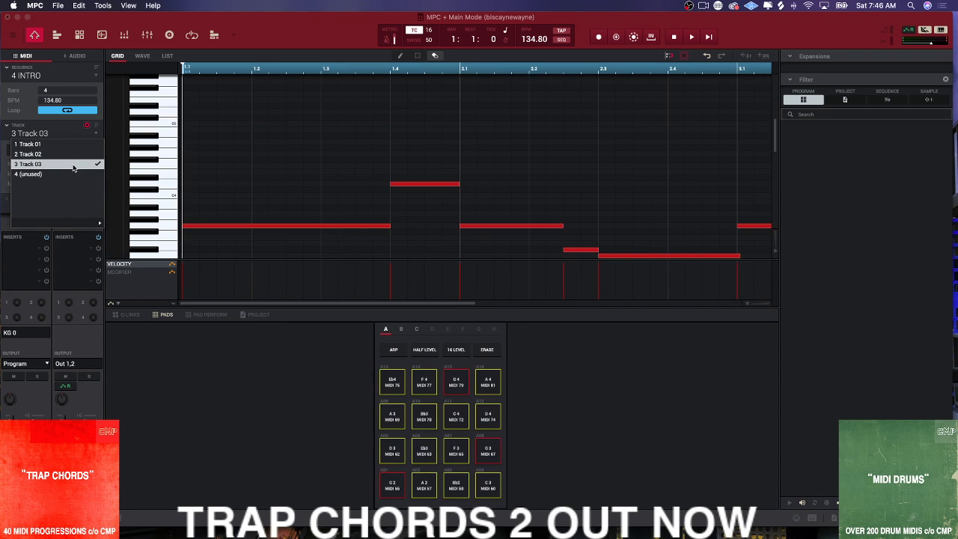
{"action": "left_click", "coordinate": [328, 226]}
{"action": "left_click", "coordinate": [416, 184]}
{"action": "left_click", "coordinate": [521, 226]}
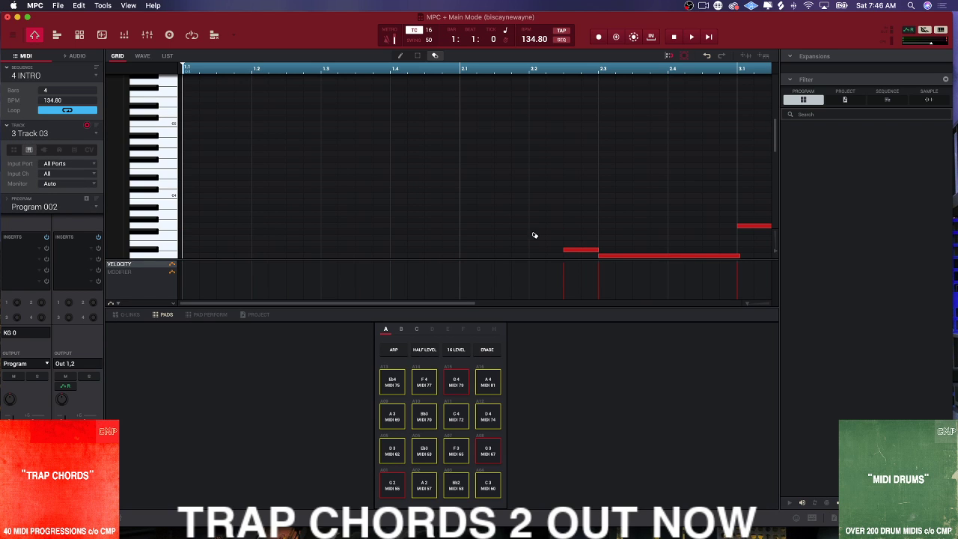
{"action": "left_click", "coordinate": [569, 250]}
{"action": "left_click", "coordinate": [640, 257]}
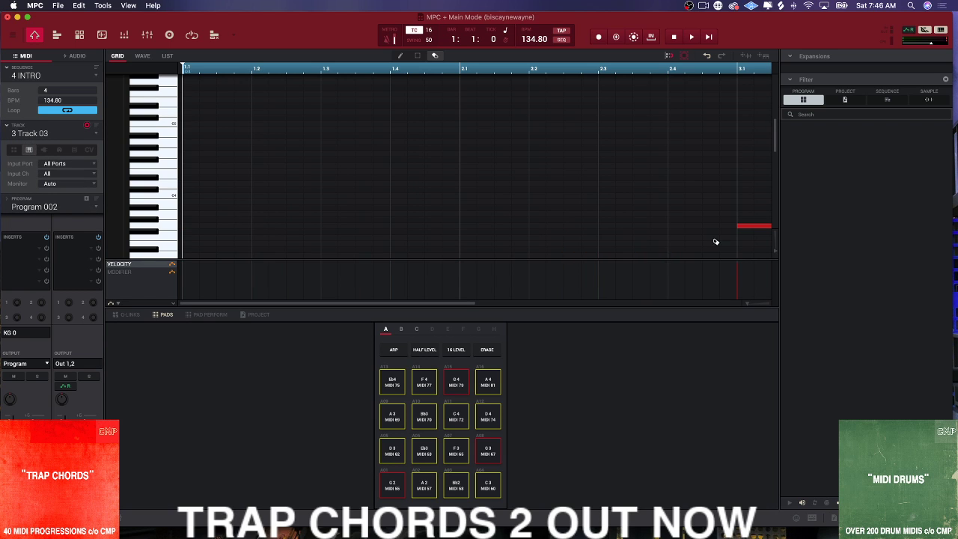
{"action": "left_click", "coordinate": [755, 229]}
Step: Erase the remaining four chord notes in bars 3–4 and switch back to Song mode
{"action": "scroll", "coordinate": [673, 207], "scroll_direction": "right", "scroll_amount": 10}
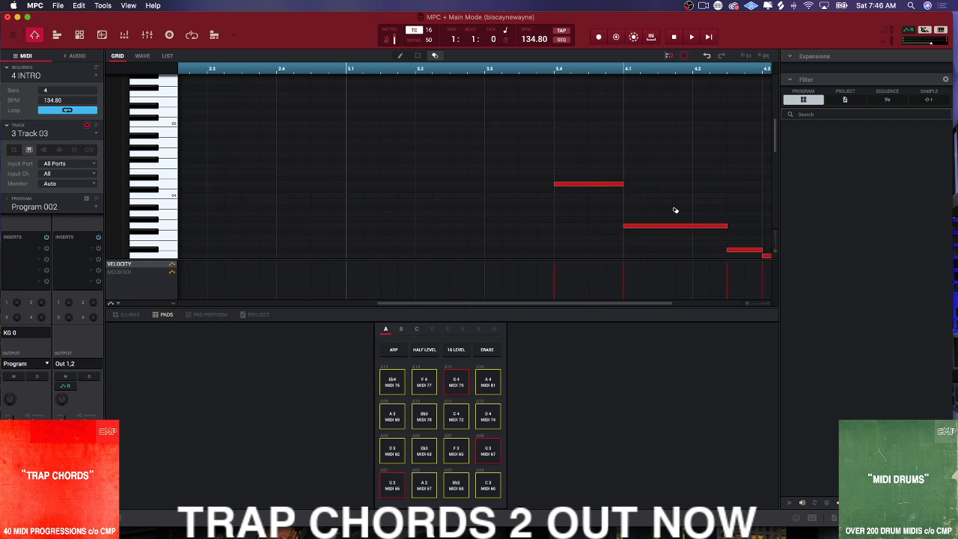
{"action": "left_click", "coordinate": [648, 256]}
{"action": "left_click", "coordinate": [621, 250]}
{"action": "left_click", "coordinate": [564, 227]}
{"action": "left_click", "coordinate": [459, 185]}
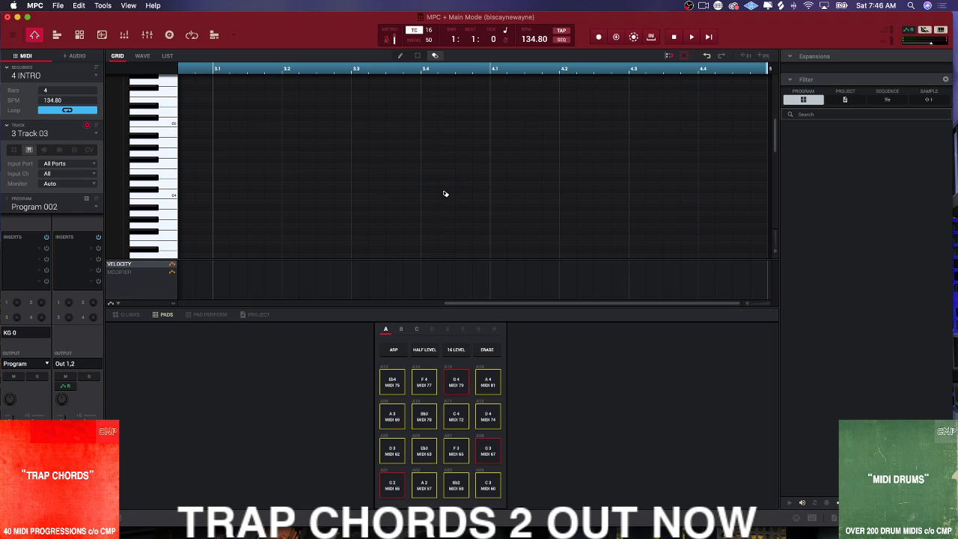
{"action": "key", "text": "super+shift+s"}
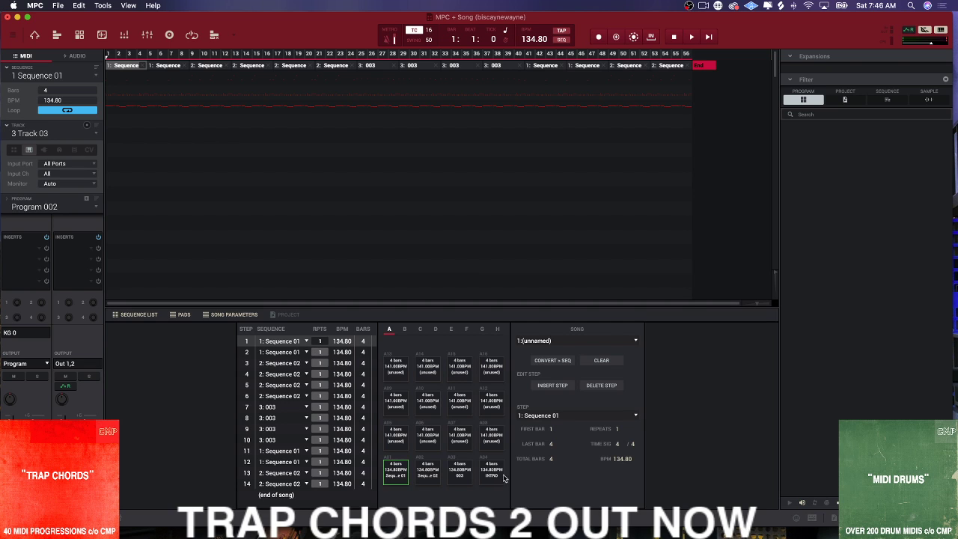
Step: Put INTRO (pad A04) on the first song steps and play the song from the start
{"action": "left_click_drag", "start_coordinate": [336, 378], "coordinate": [277, 357]}
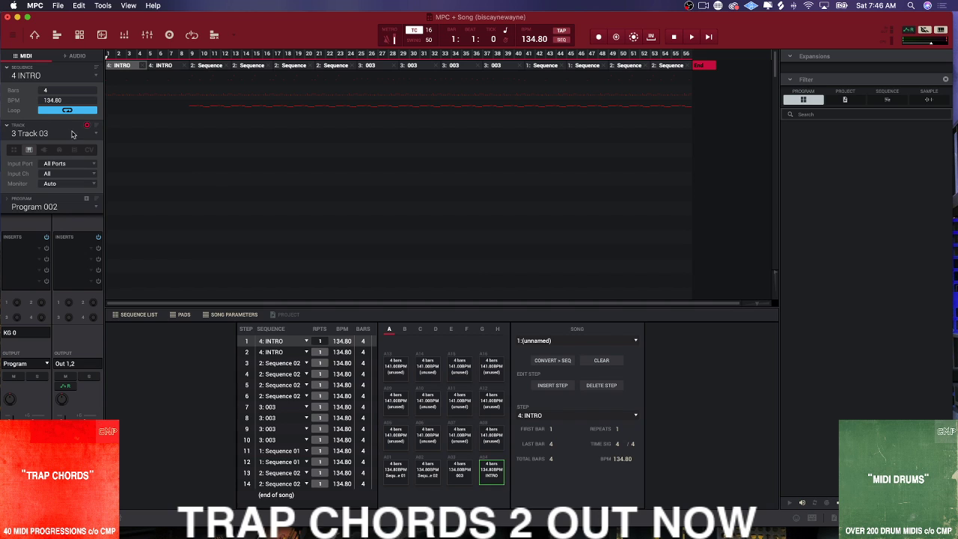
{"action": "key", "text": "space"}
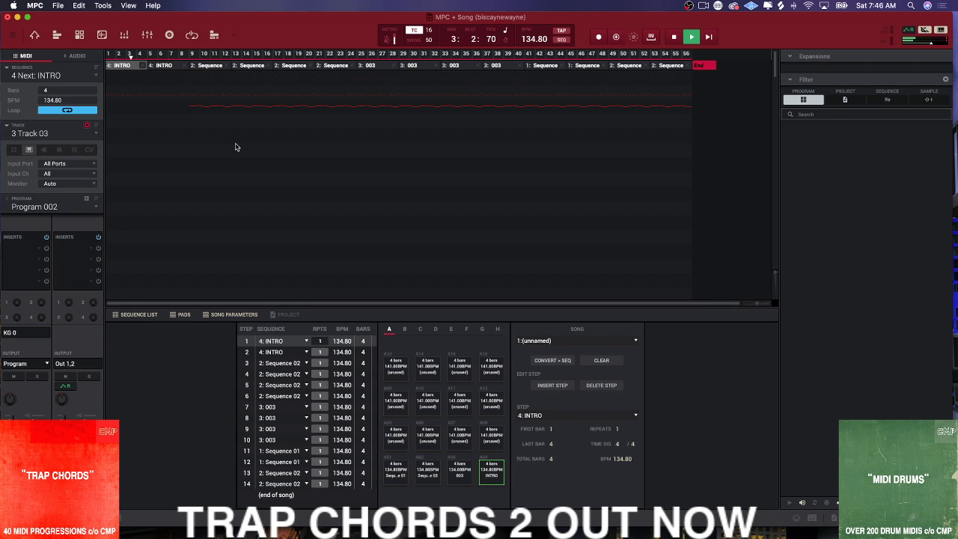
Step: Insert two Sequence 01 steps after the intro, stop playback, and keep step 6 as Sequence 02
{"action": "left_click_drag", "start_coordinate": [400, 473], "coordinate": [270, 365]}
{"action": "left_click_drag", "start_coordinate": [395, 473], "coordinate": [271, 377]}
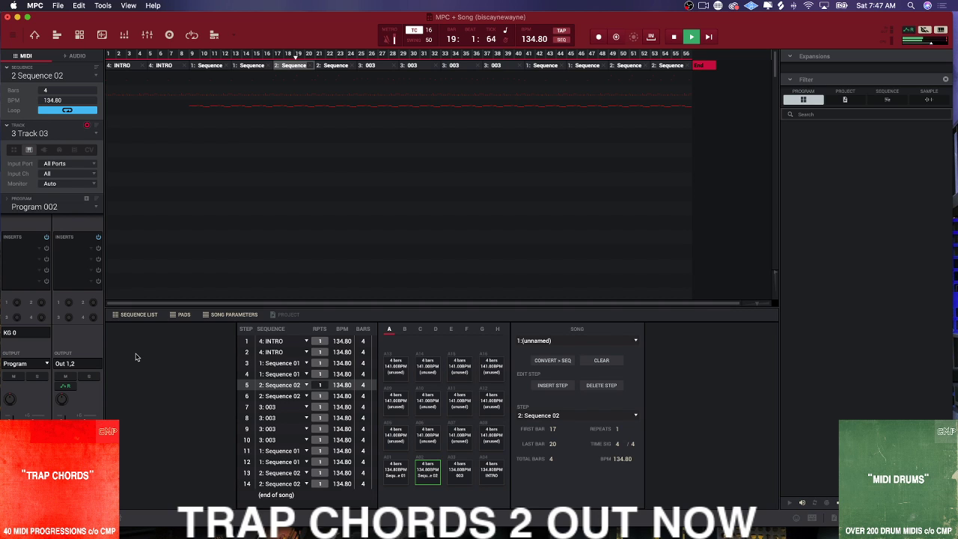
{"action": "key", "text": "space"}
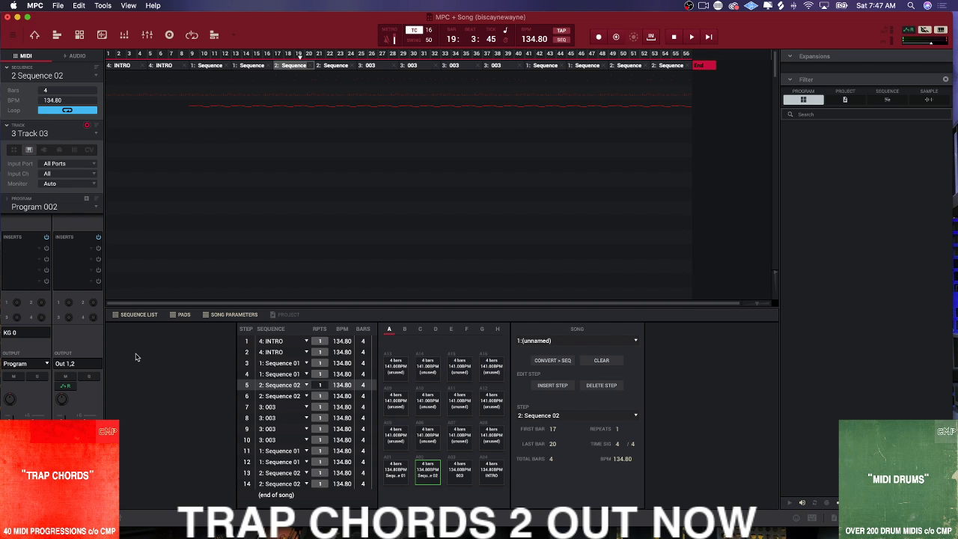
{"action": "left_click", "coordinate": [279, 396]}
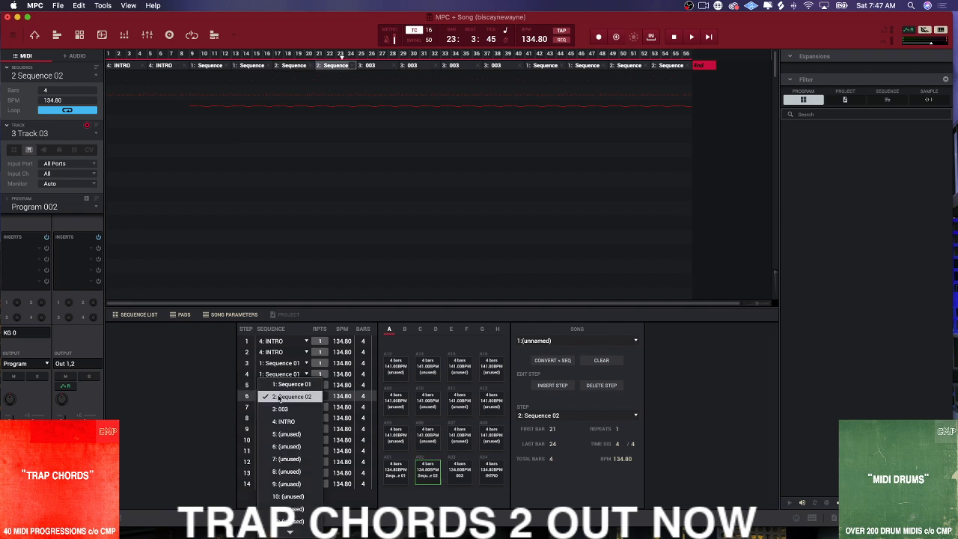
{"action": "left_click", "coordinate": [200, 388]}
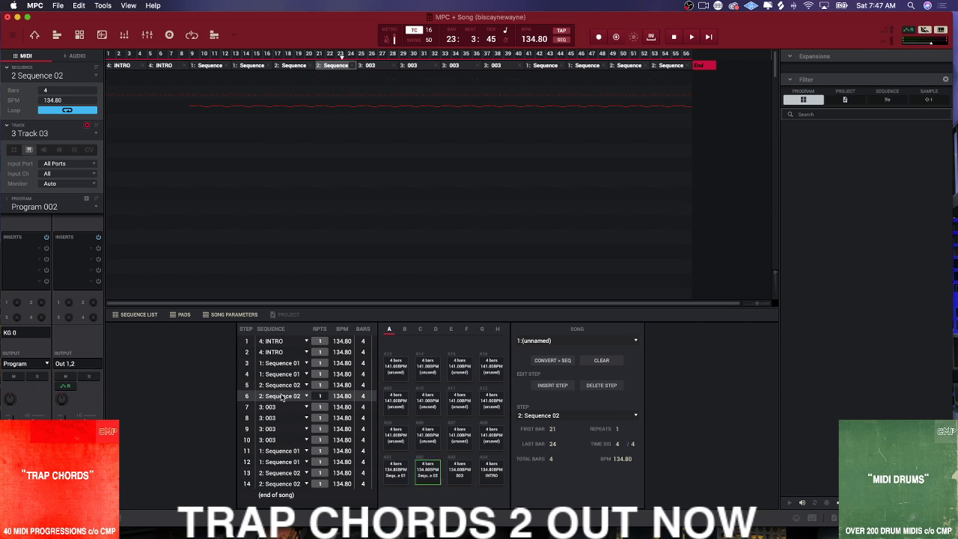
Step: Cancel the Copy Events dialog and keep Sequence 02 as the active sequence
{"action": "left_click", "coordinate": [35, 35]}
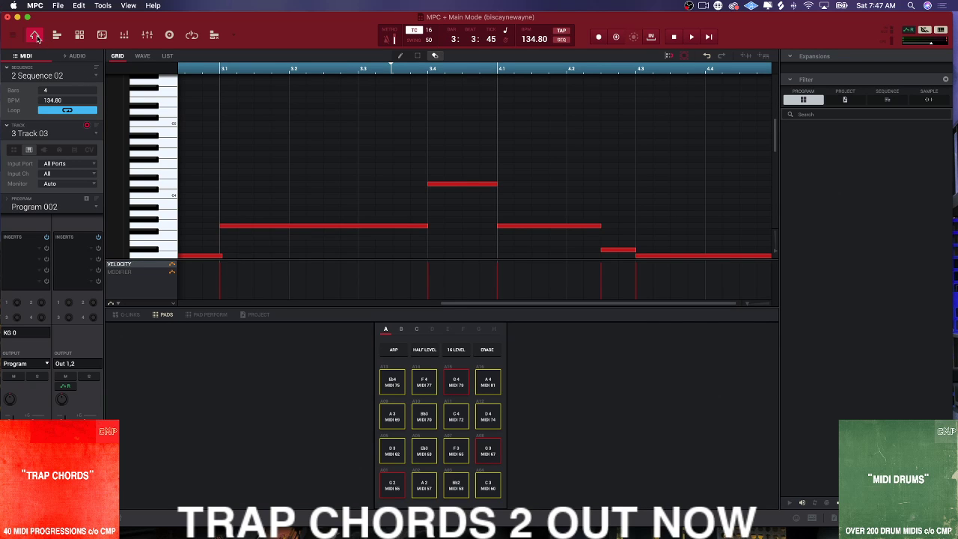
{"action": "left_click", "coordinate": [12, 35]}
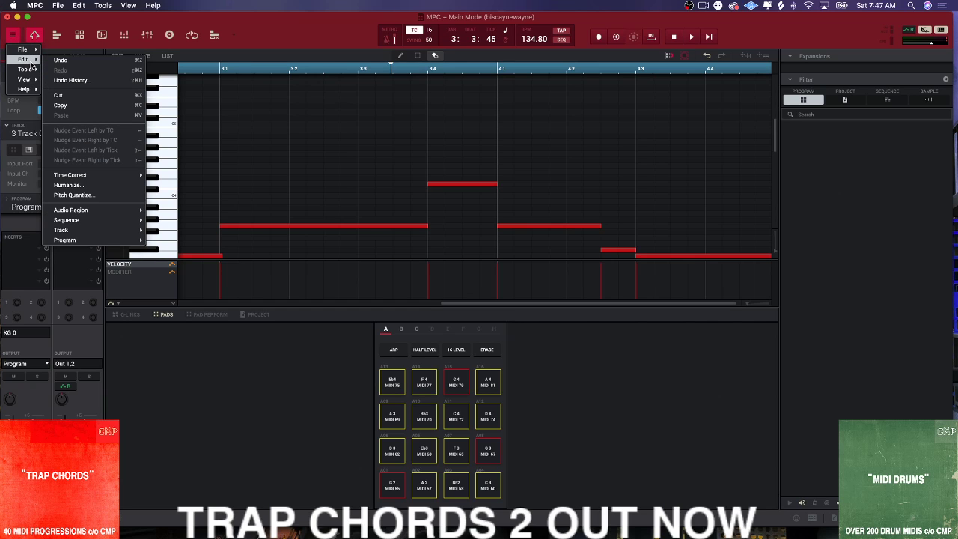
{"action": "mouse_move", "coordinate": [120, 212]}
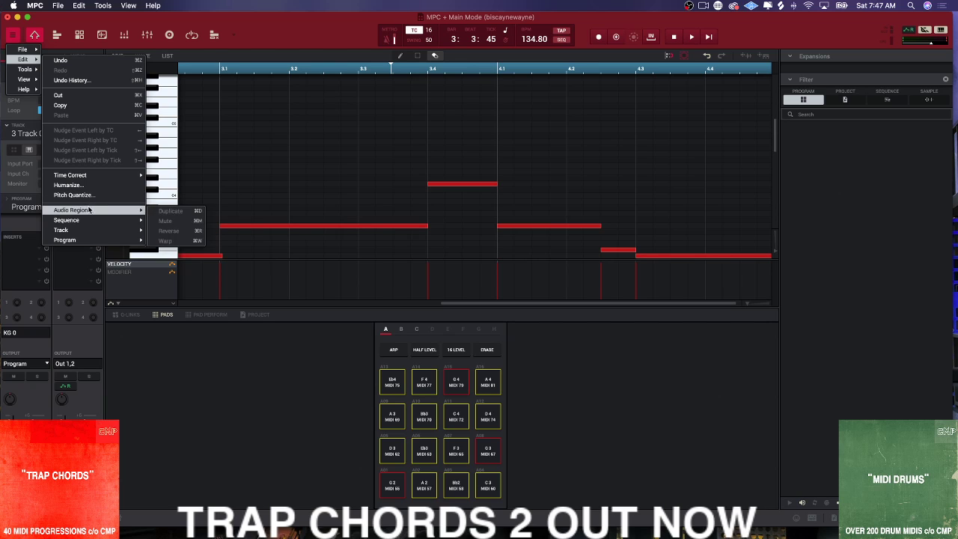
{"action": "mouse_move", "coordinate": [92, 222]}
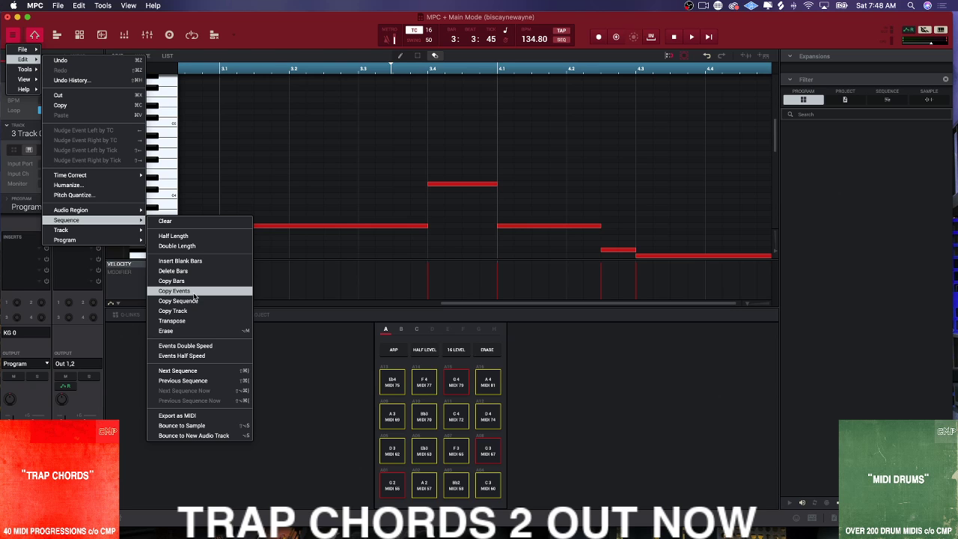
{"action": "left_click", "coordinate": [180, 291]}
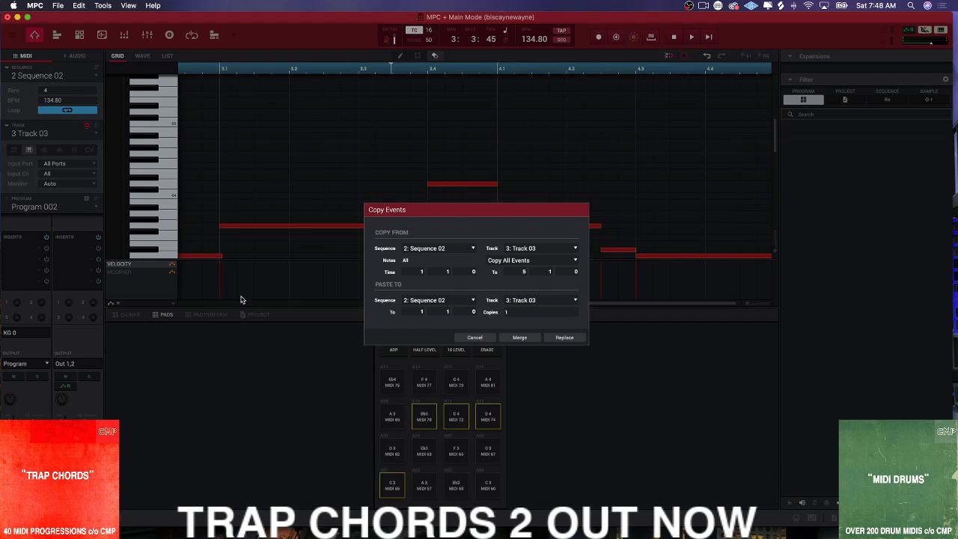
{"action": "left_click", "coordinate": [478, 338]}
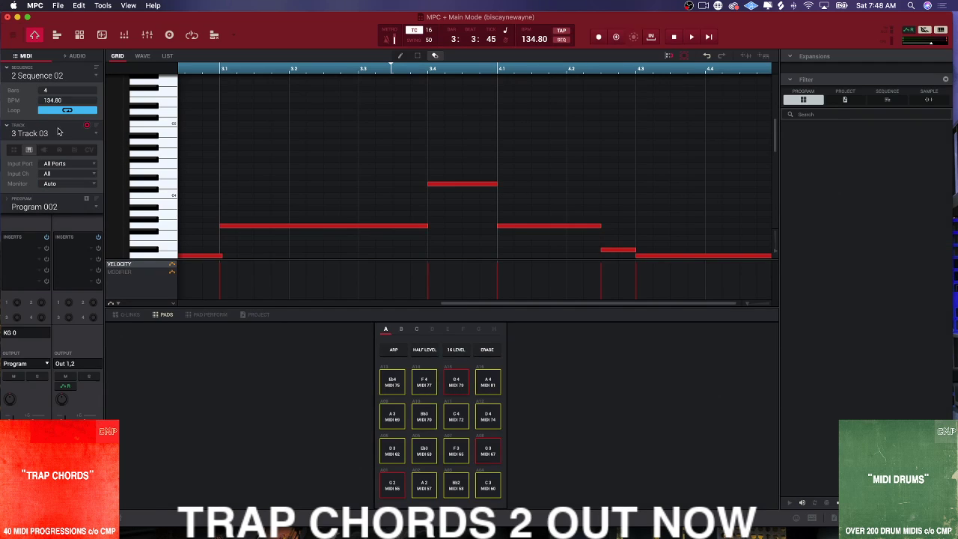
{"action": "left_click", "coordinate": [90, 76]}
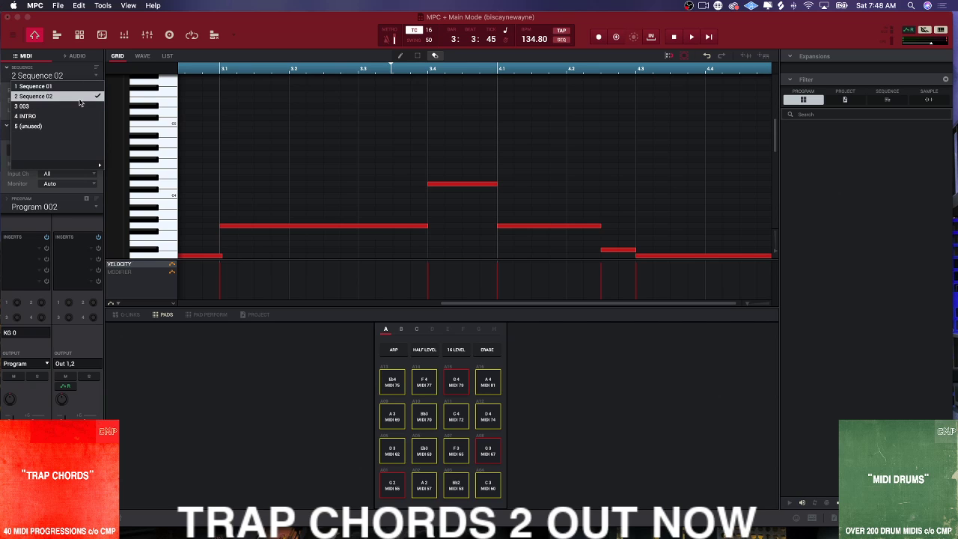
{"action": "left_click", "coordinate": [269, 142]}
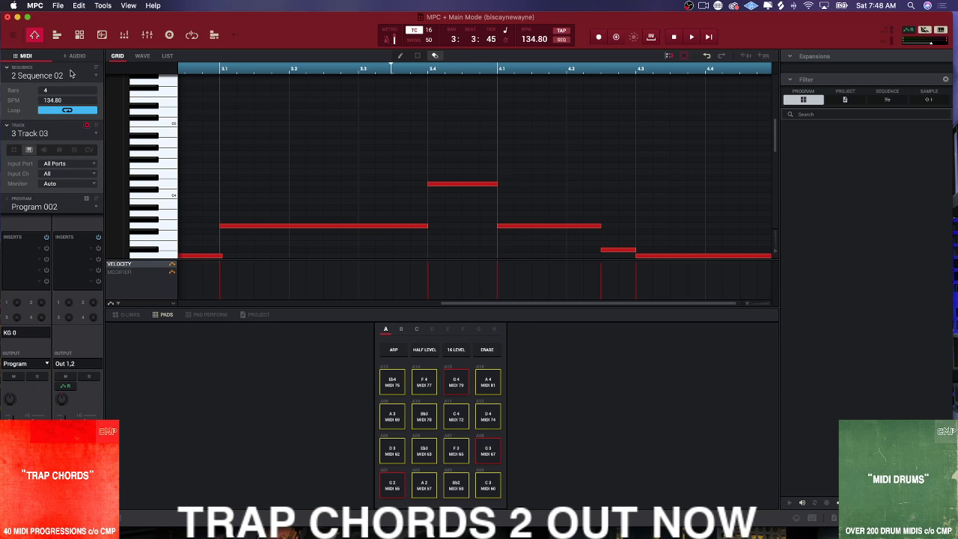
Step: Copy Sequence 02 over unused sequence 5 and name the copy END DROP
{"action": "left_click", "coordinate": [13, 36]}
{"action": "mouse_move", "coordinate": [30, 73]}
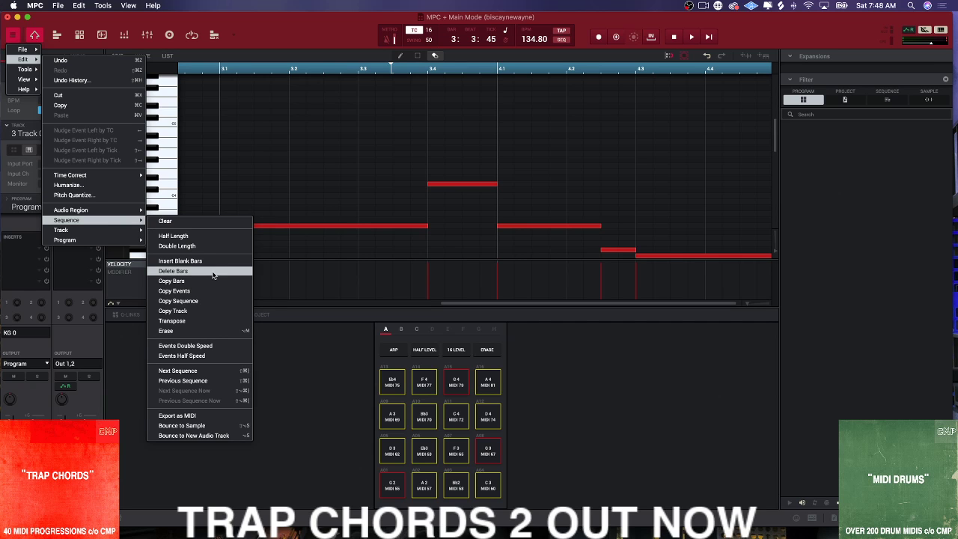
{"action": "left_click", "coordinate": [211, 301]}
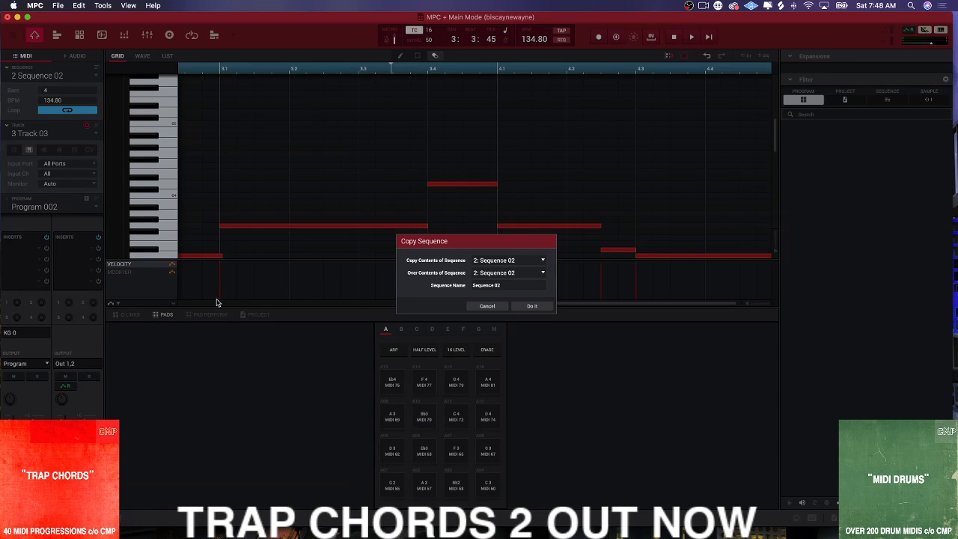
{"action": "left_click", "coordinate": [536, 273]}
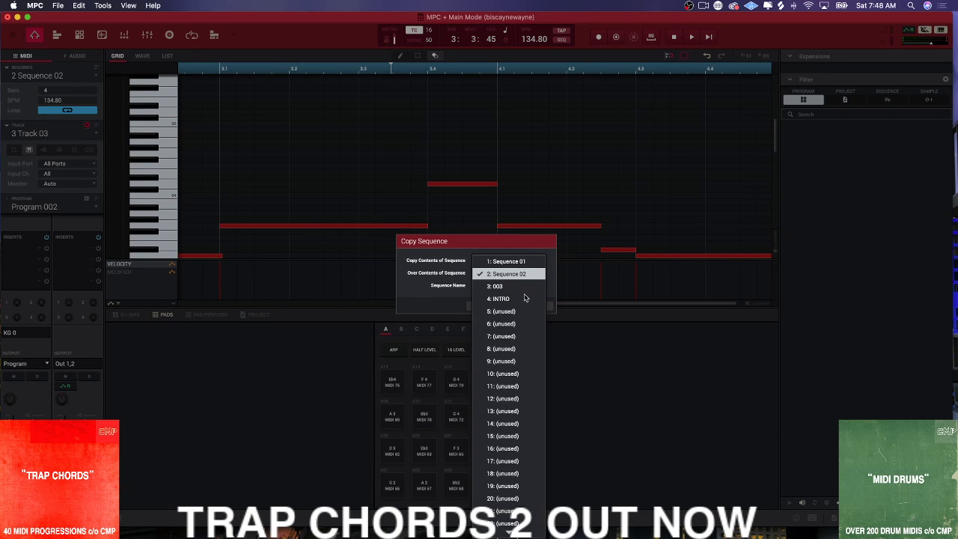
{"action": "left_click", "coordinate": [524, 309]}
{"action": "left_click", "coordinate": [507, 285]}
{"action": "key", "text": "BackSpace"}
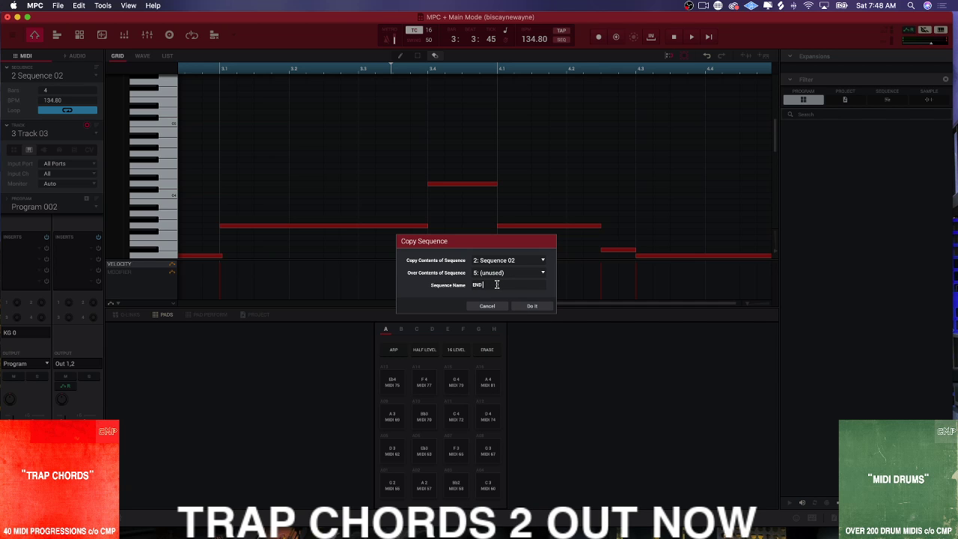
{"action": "left_click", "coordinate": [532, 306]}
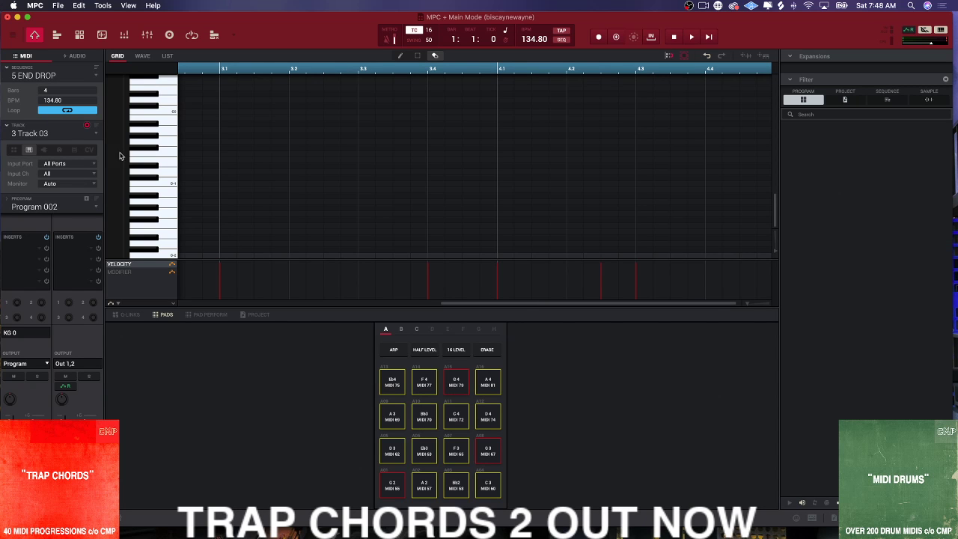
Step: Delete Track 03's three chord notes after bar 4.1
{"action": "scroll", "coordinate": [431, 208], "scroll_direction": "left", "scroll_amount": 5}
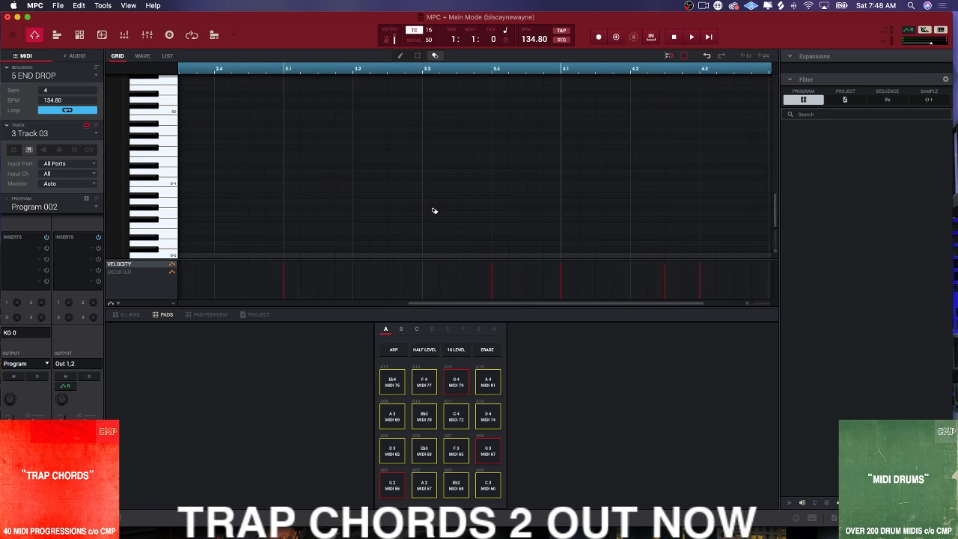
{"action": "scroll", "coordinate": [586, 210], "scroll_direction": "right", "scroll_amount": 3}
{"action": "scroll", "coordinate": [655, 212], "scroll_direction": "up", "scroll_amount": 10}
{"action": "scroll", "coordinate": [656, 213], "scroll_direction": "up", "scroll_amount": 5}
{"action": "left_click", "coordinate": [585, 220]}
{"action": "left_click", "coordinate": [644, 244]}
{"action": "left_click", "coordinate": [676, 249]}
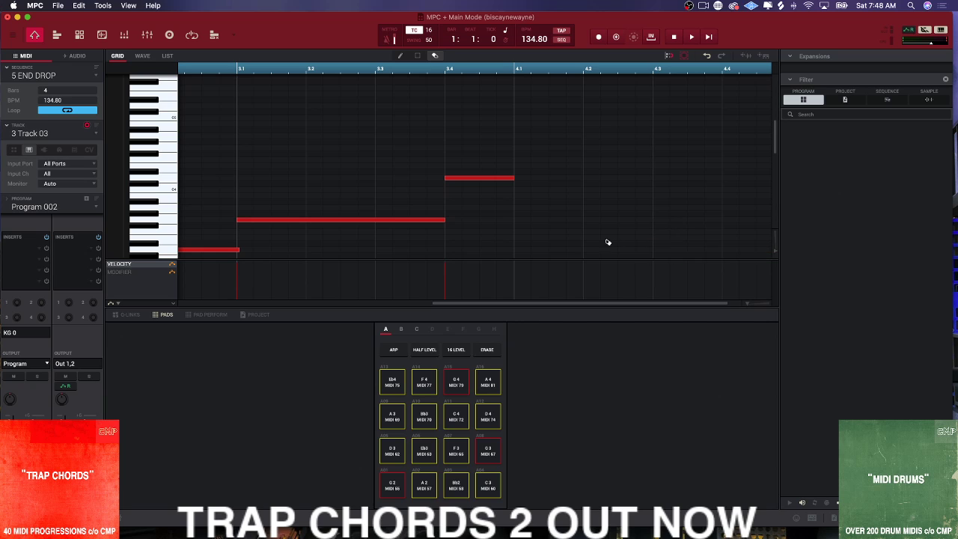
Step: On Track 02, erase every kick, clap and hi-hat hit from 4.1 onward
{"action": "left_click", "coordinate": [98, 134]}
{"action": "left_click", "coordinate": [75, 154]}
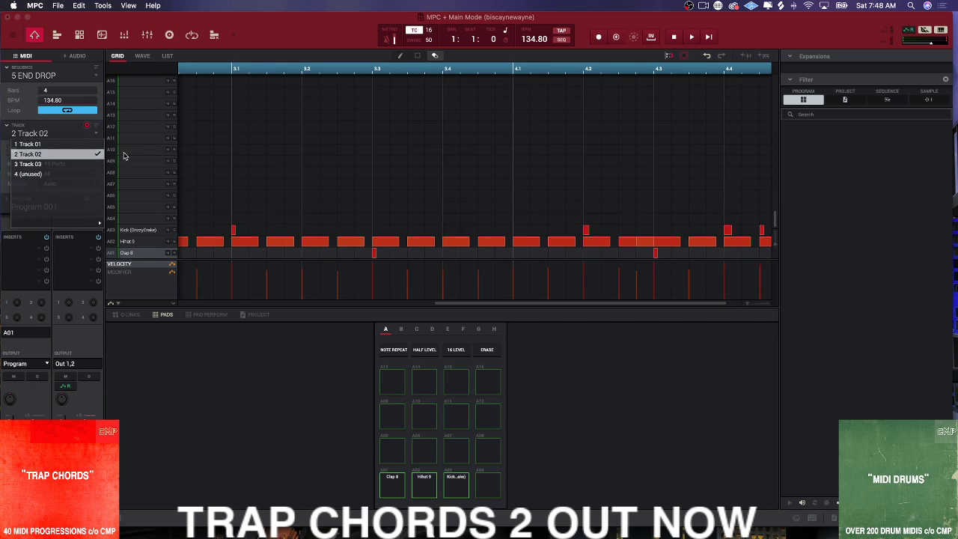
{"action": "left_click", "coordinate": [537, 241]}
{"action": "left_click", "coordinate": [564, 242]}
{"action": "left_click", "coordinate": [585, 229]}
{"action": "left_click", "coordinate": [603, 243]}
{"action": "left_click", "coordinate": [661, 243]}
{"action": "left_click", "coordinate": [629, 245]}
{"action": "left_click", "coordinate": [655, 254]}
{"action": "left_click", "coordinate": [707, 242]}
{"action": "left_click", "coordinate": [737, 242]}
{"action": "left_click", "coordinate": [727, 230]}
{"action": "left_click", "coordinate": [762, 229]}
{"action": "left_click", "coordinate": [764, 242]}
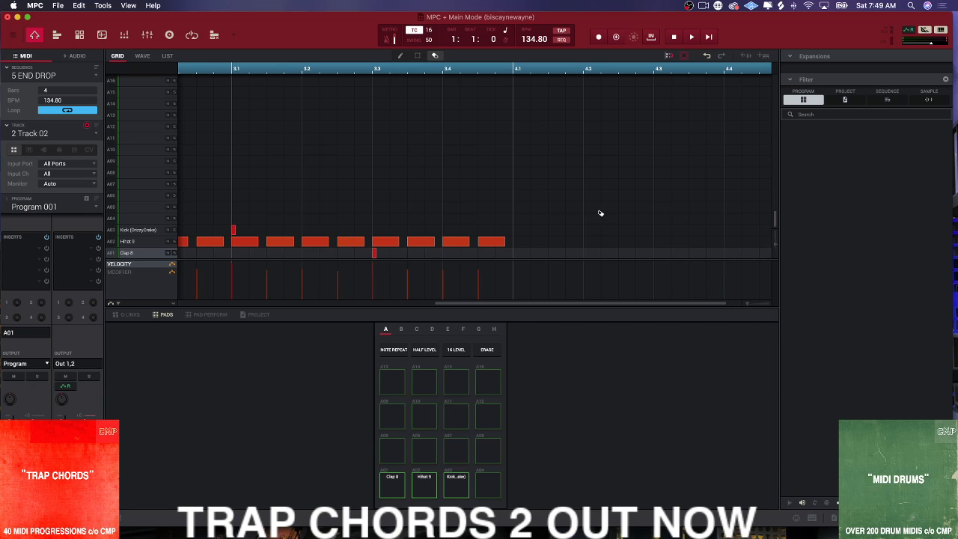
Step: Select Track 01 to show its chord notes on pads A03 and A04
{"action": "left_click", "coordinate": [96, 135]}
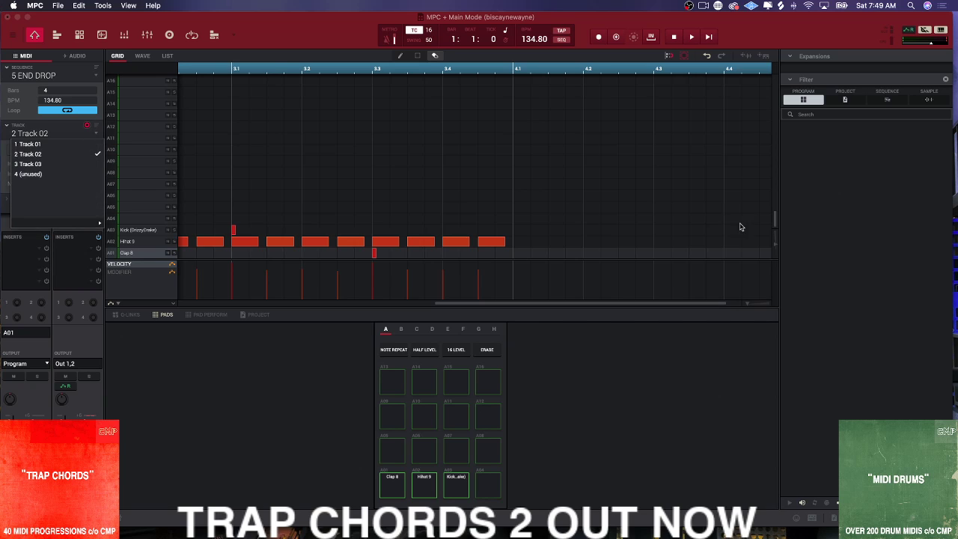
{"action": "left_click", "coordinate": [86, 143]}
{"action": "left_click", "coordinate": [96, 134]}
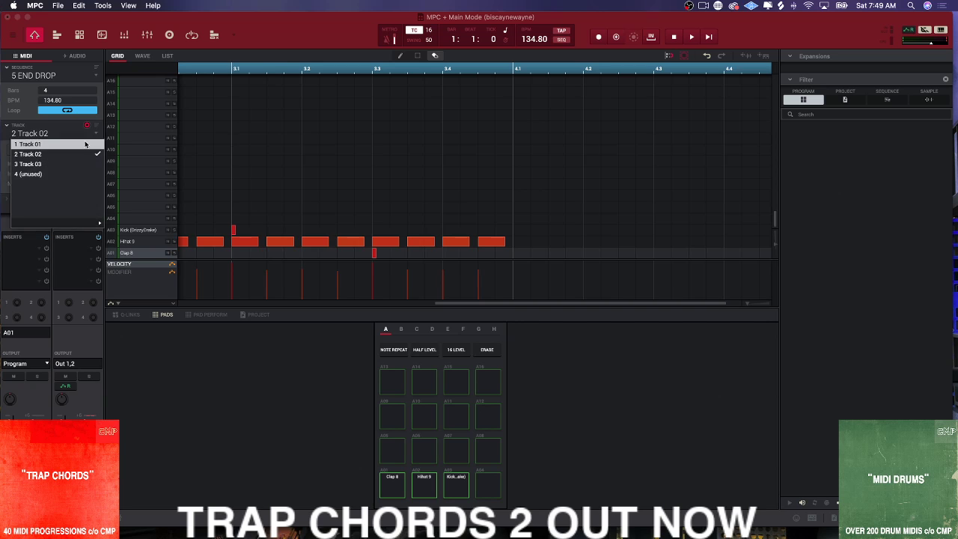
{"action": "left_click", "coordinate": [85, 145]}
{"action": "scroll", "coordinate": [678, 179], "scroll_direction": "down", "scroll_amount": 2}
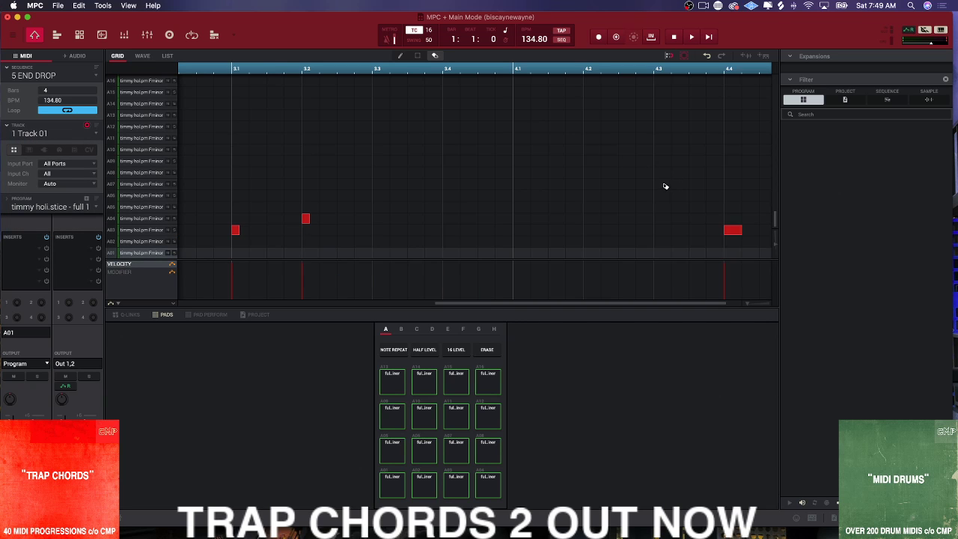
{"action": "scroll", "coordinate": [745, 217], "scroll_direction": "right", "scroll_amount": 3}
{"action": "scroll", "coordinate": [737, 217], "scroll_direction": "left", "scroll_amount": 2}
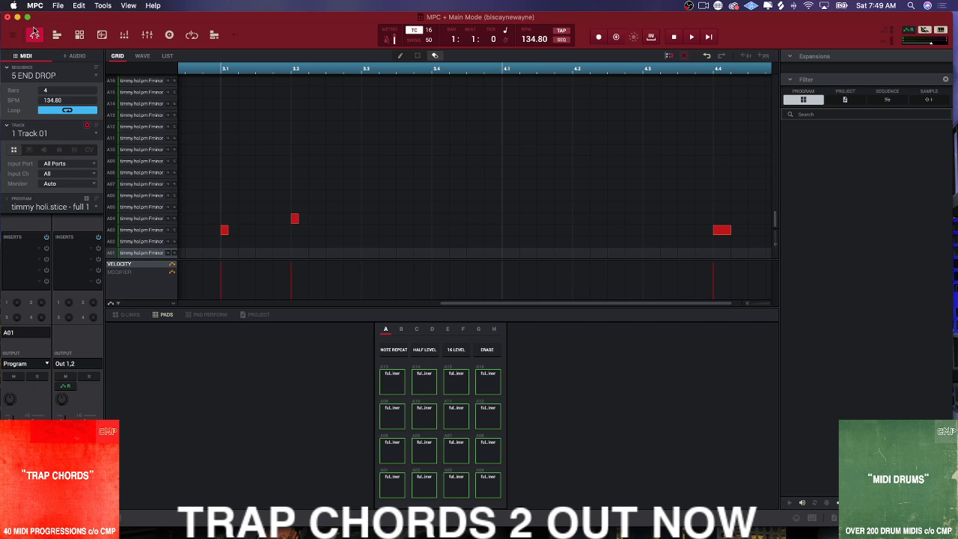
{"action": "left_click", "coordinate": [34, 34]}
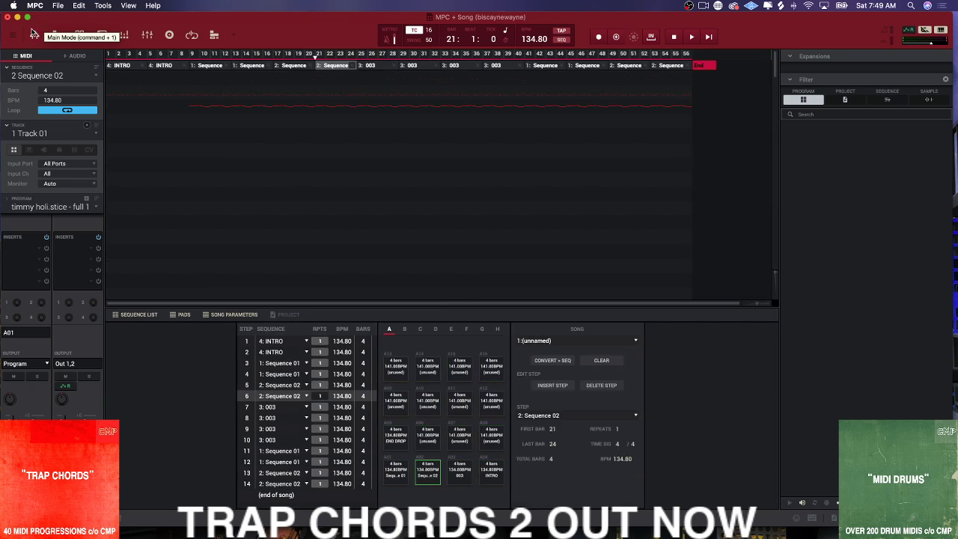
{"action": "key", "text": "space"}
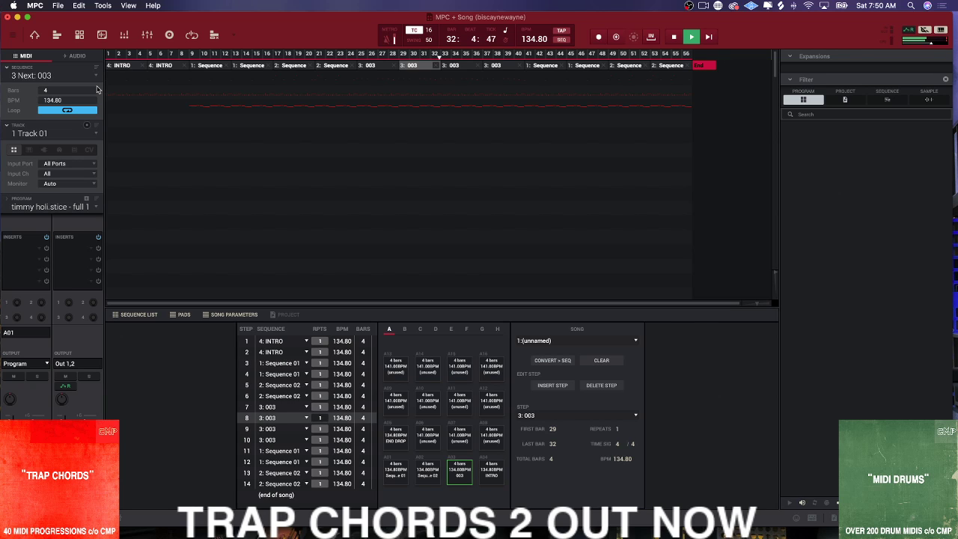
{"action": "key", "text": "space"}
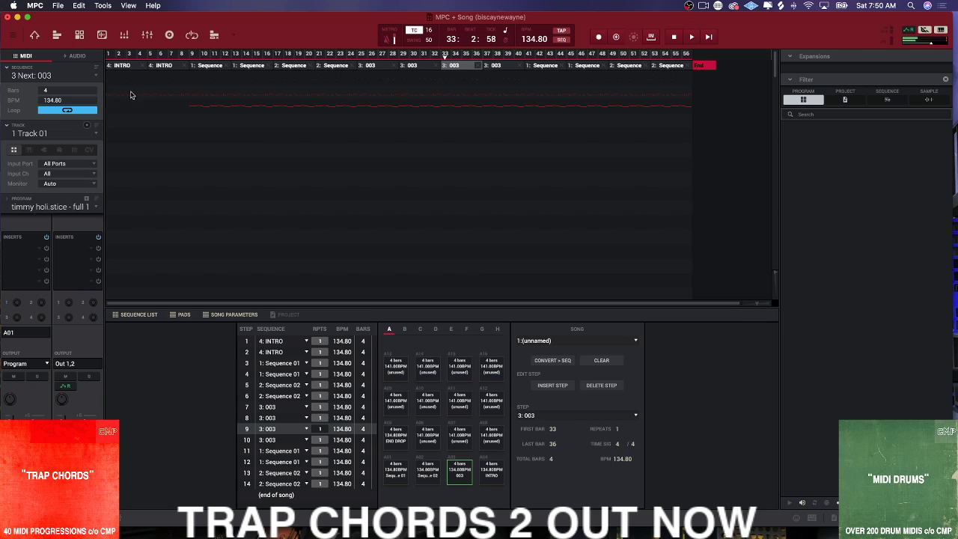
Step: Replace song step 8 (bars 29–32) with END DROP from pad A09
{"action": "left_click", "coordinate": [412, 66]}
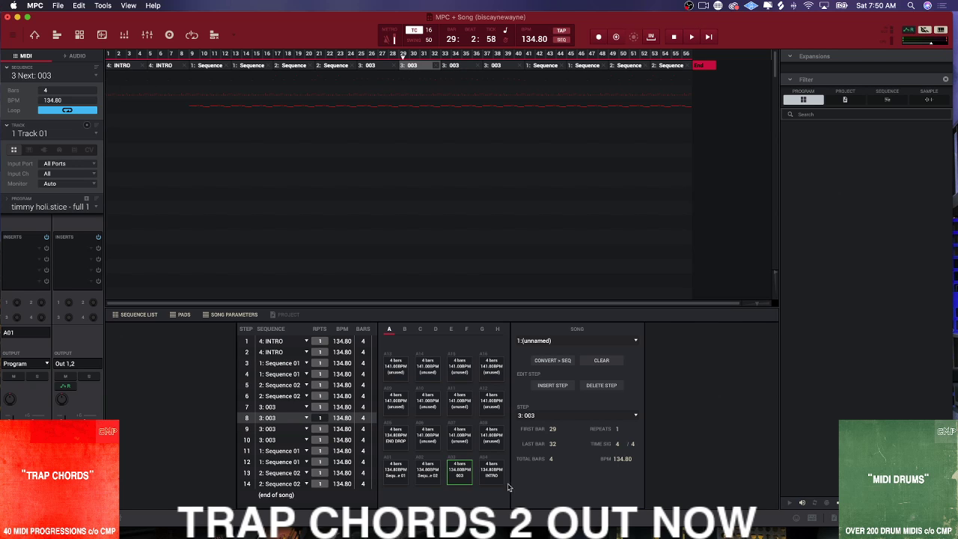
{"action": "left_click_drag", "start_coordinate": [391, 440], "coordinate": [277, 420]}
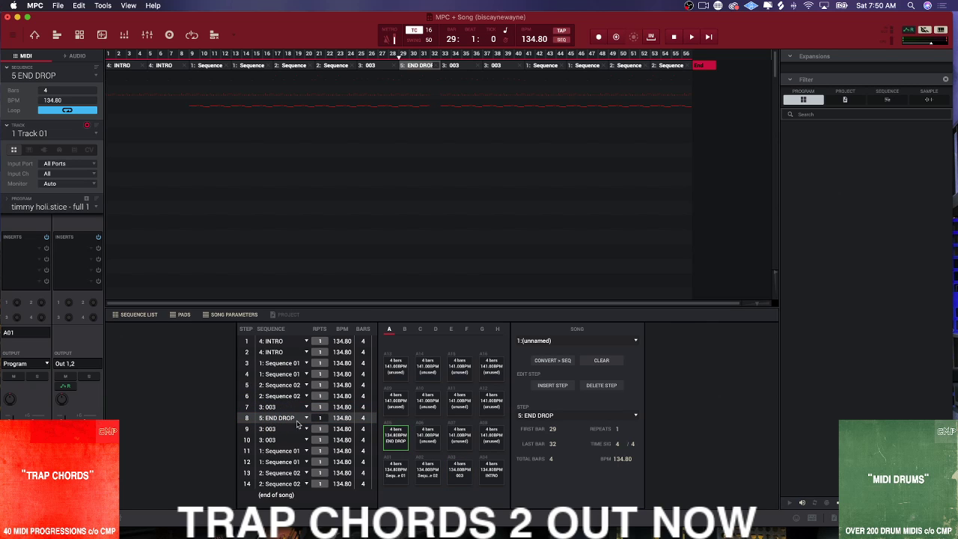